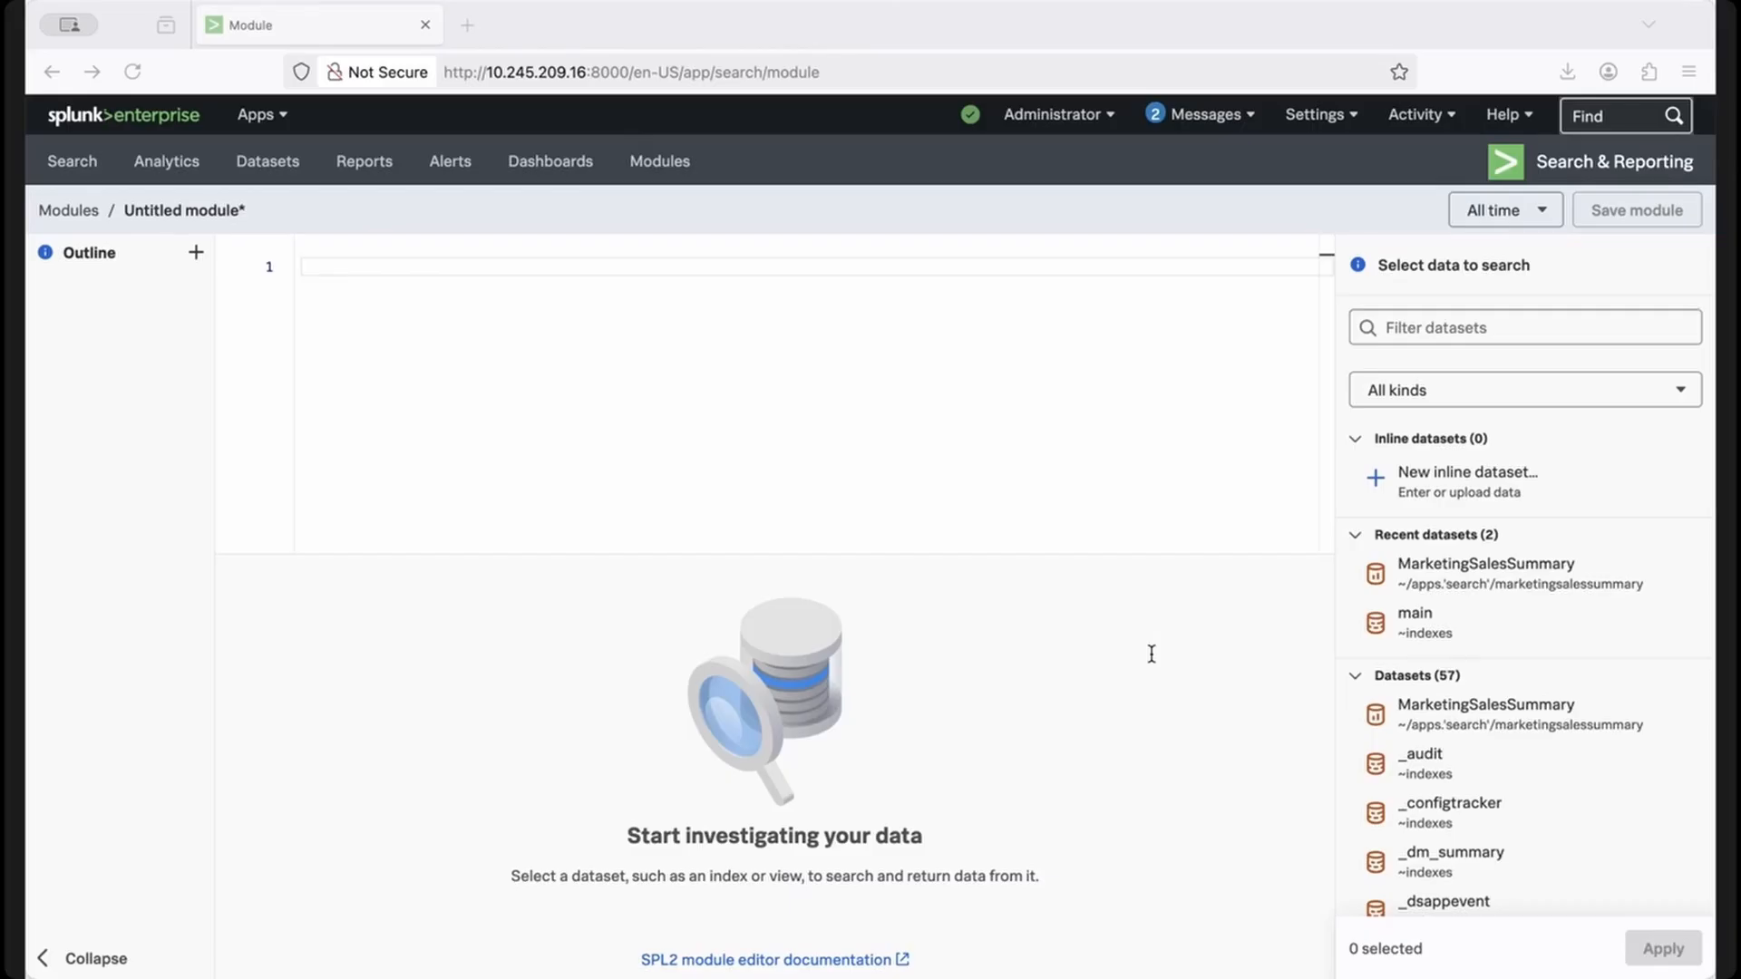
# Add the main index as the module's dataset and run the search on it.
pyautogui.click(1438, 626)
pyautogui.click(1664, 948)
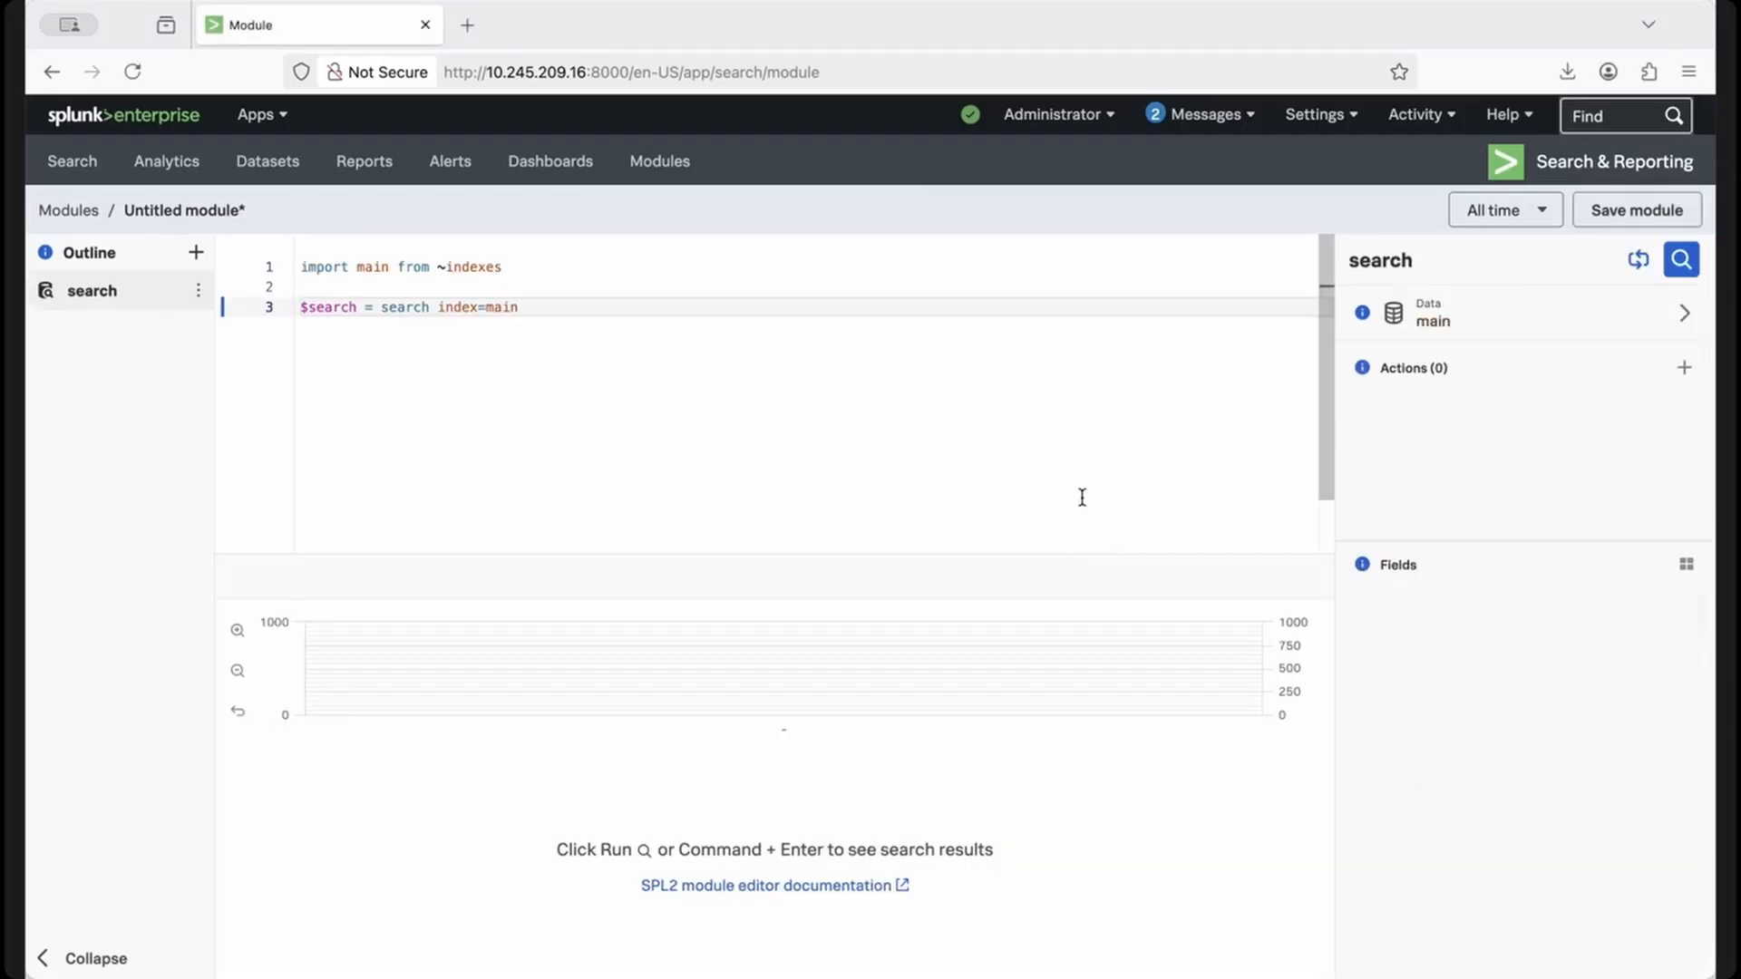
pyautogui.click(1682, 259)
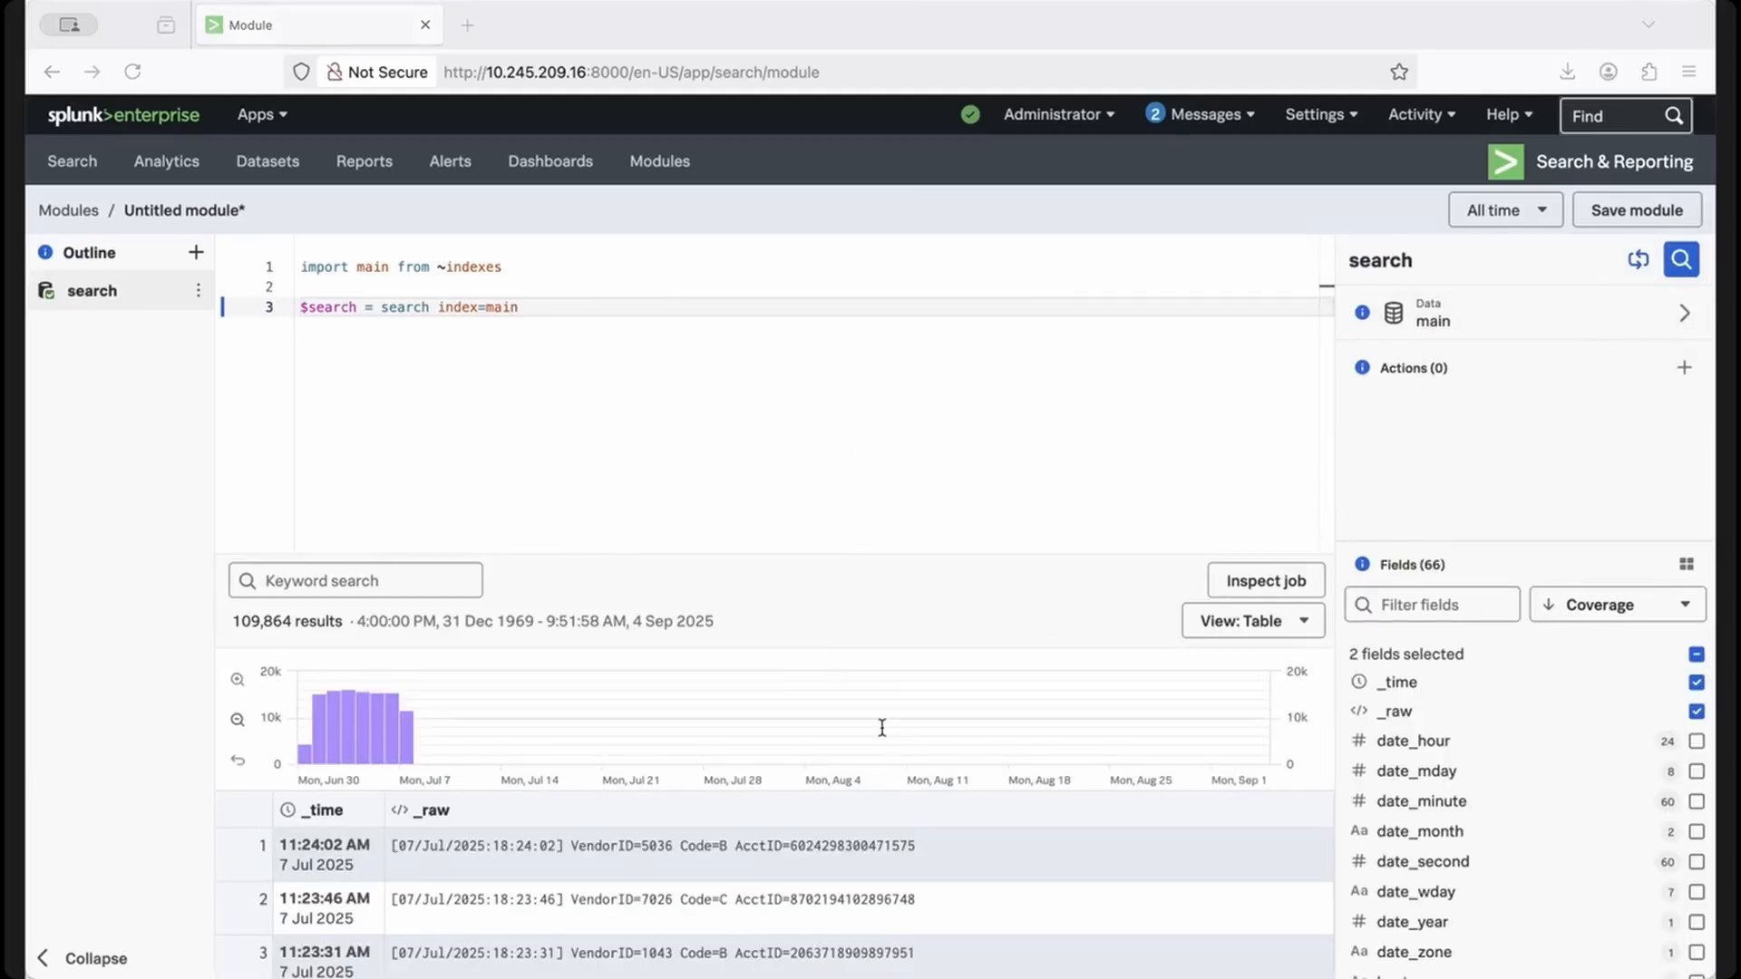
# Filter the result fields for "cl" and examine the value distribution of the clientip field.
pyautogui.click(1412, 604)
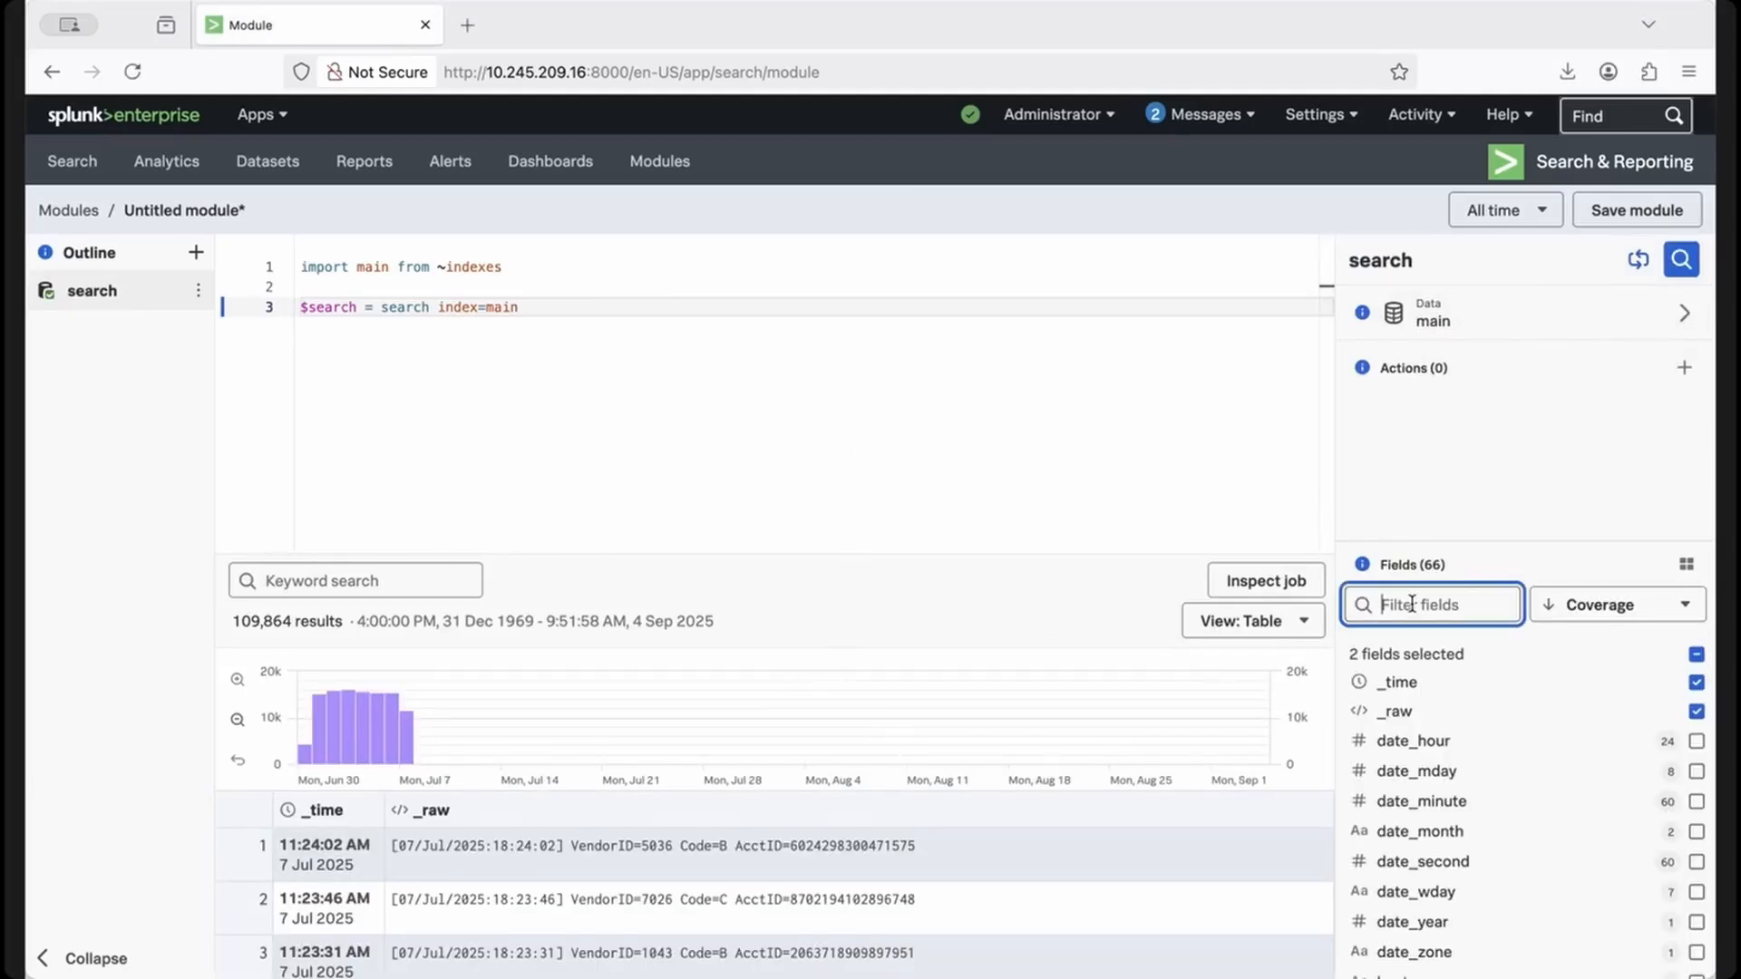
pyautogui.write('cl')
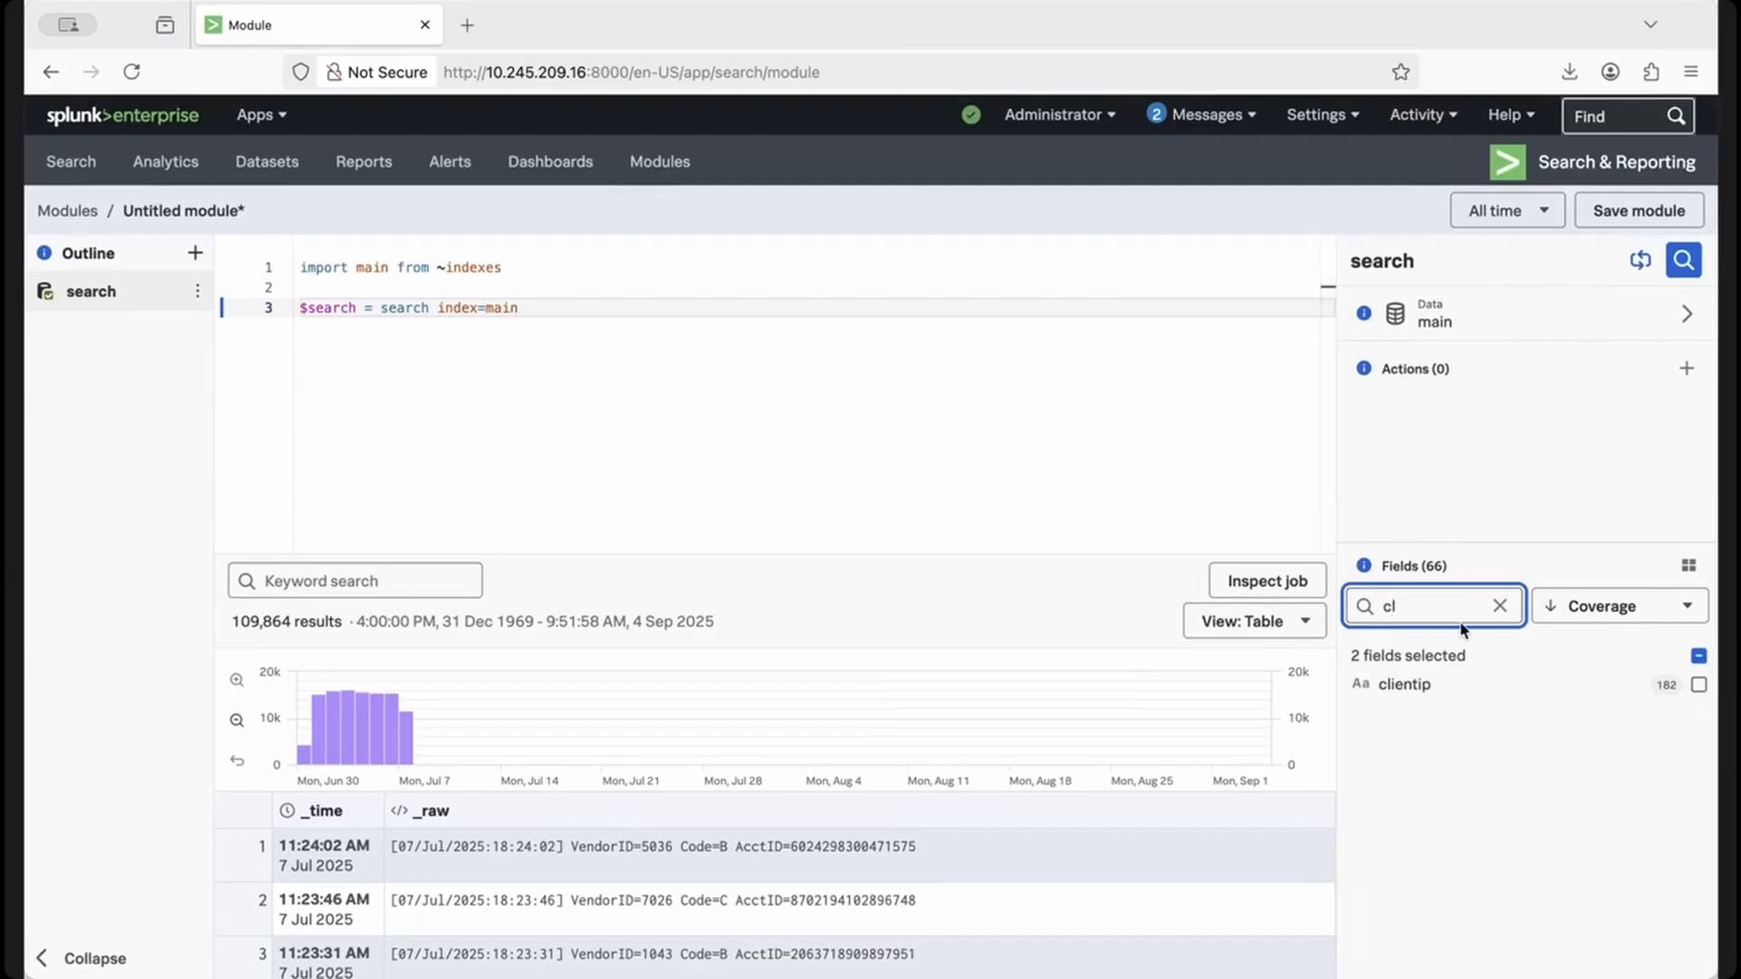
pyautogui.click(1449, 683)
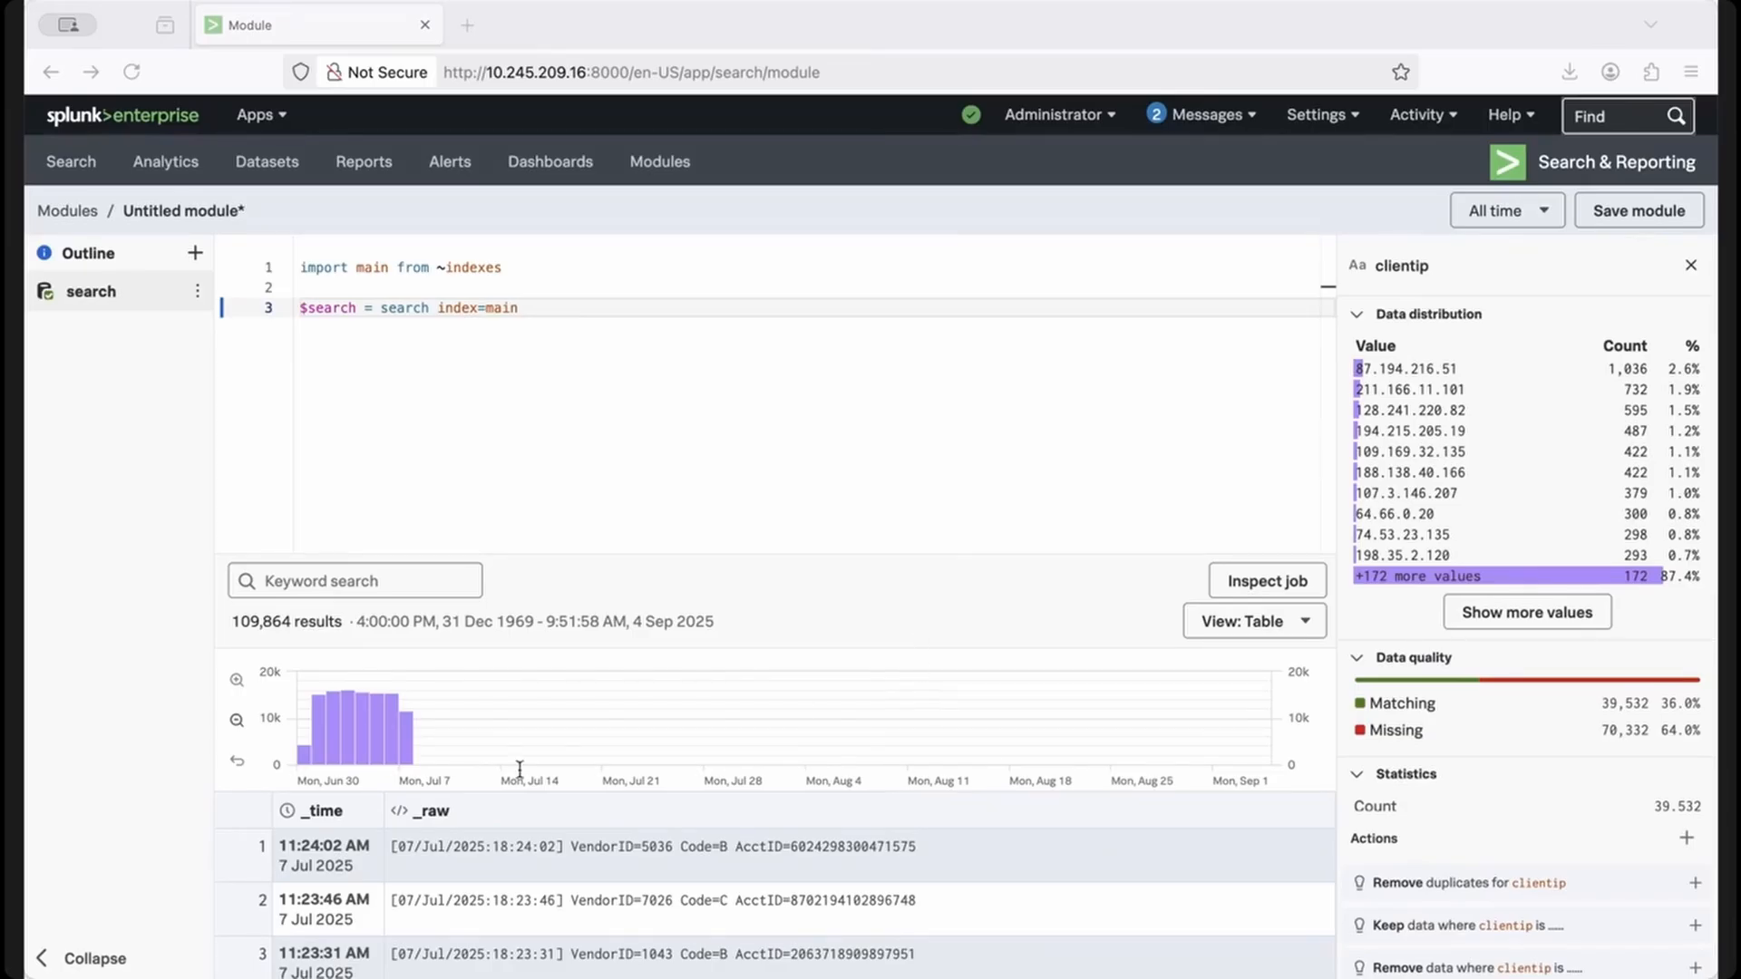
# Restrict the search with | where clientip = "87.194.216.51", rename the statement to $base, and run it.
pyautogui.click(548, 308)
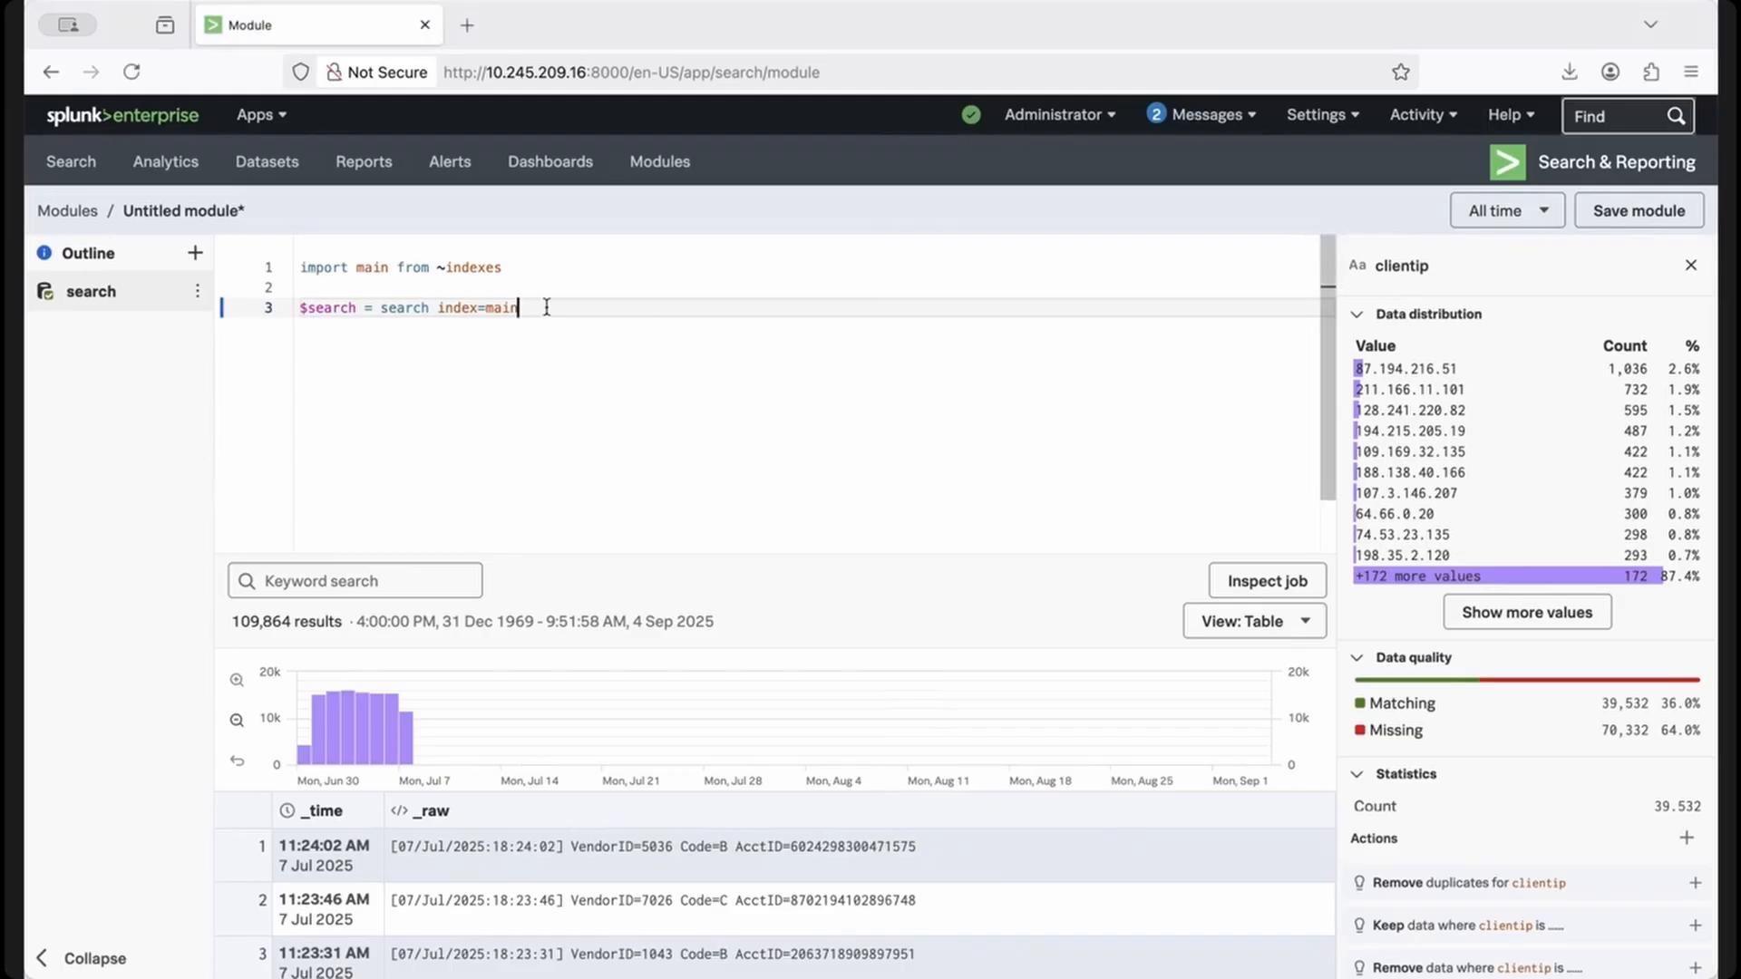
pyautogui.press('Return')
pyautogui.write('| where clientip = "87.194.216.51"')
pyautogui.doubleClick(327, 307)
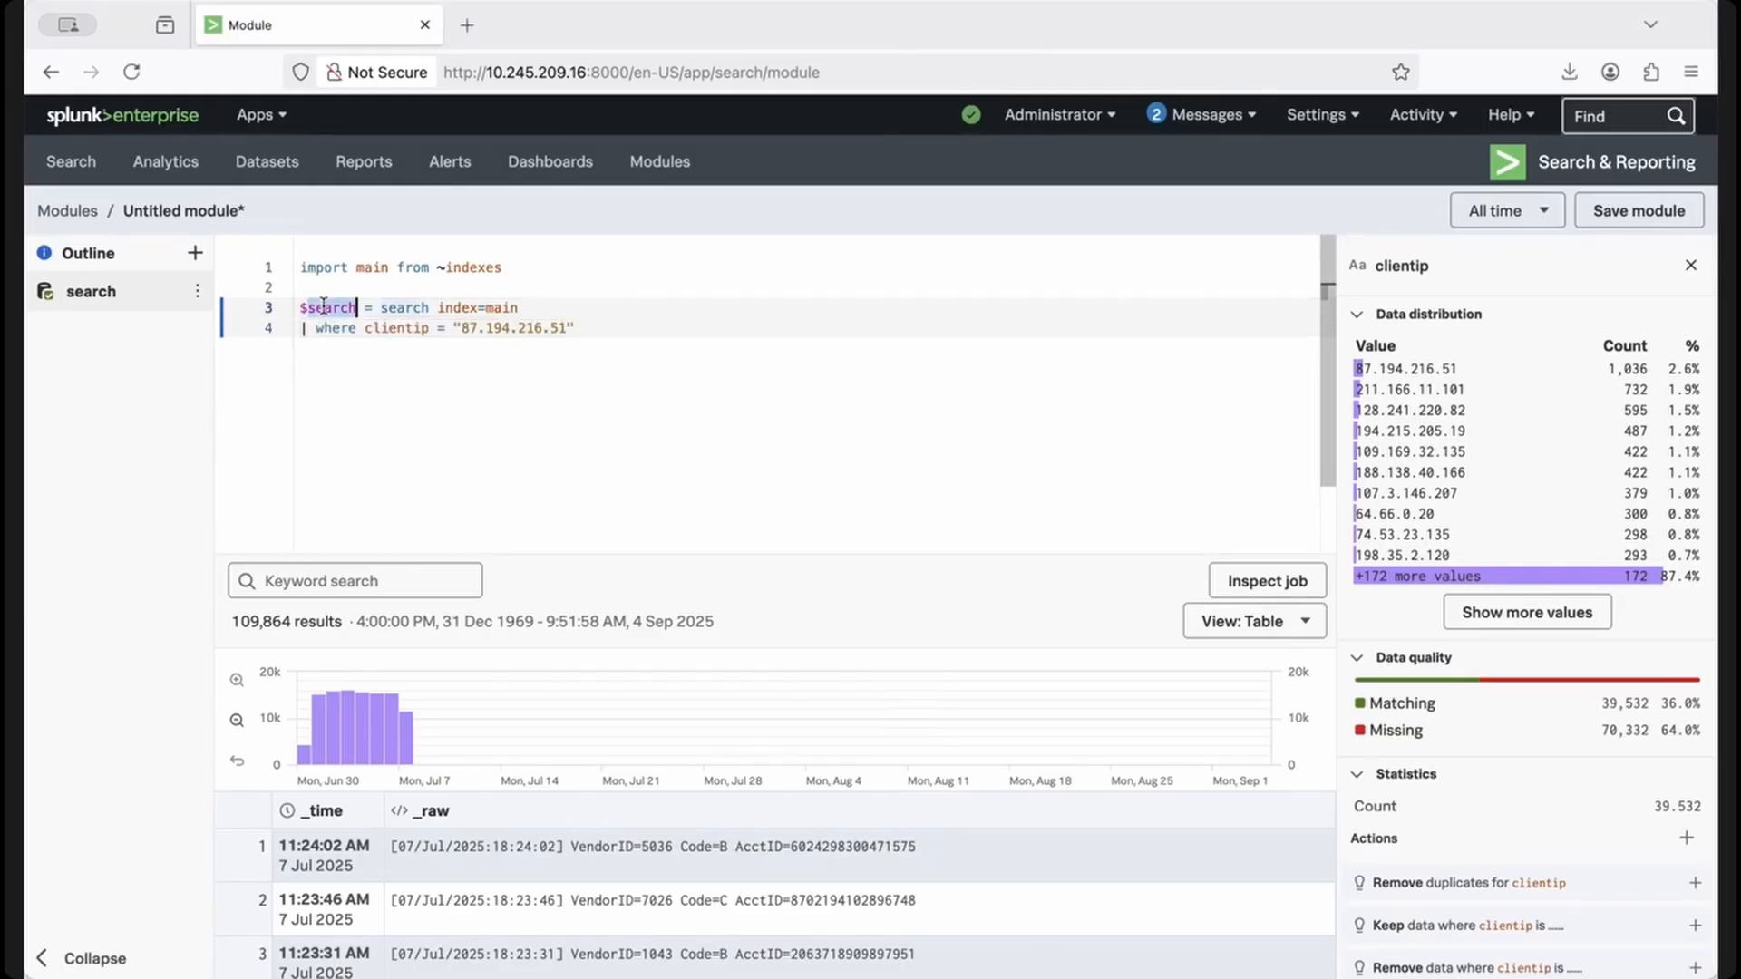
pyautogui.write('base')
pyautogui.click(1684, 261)
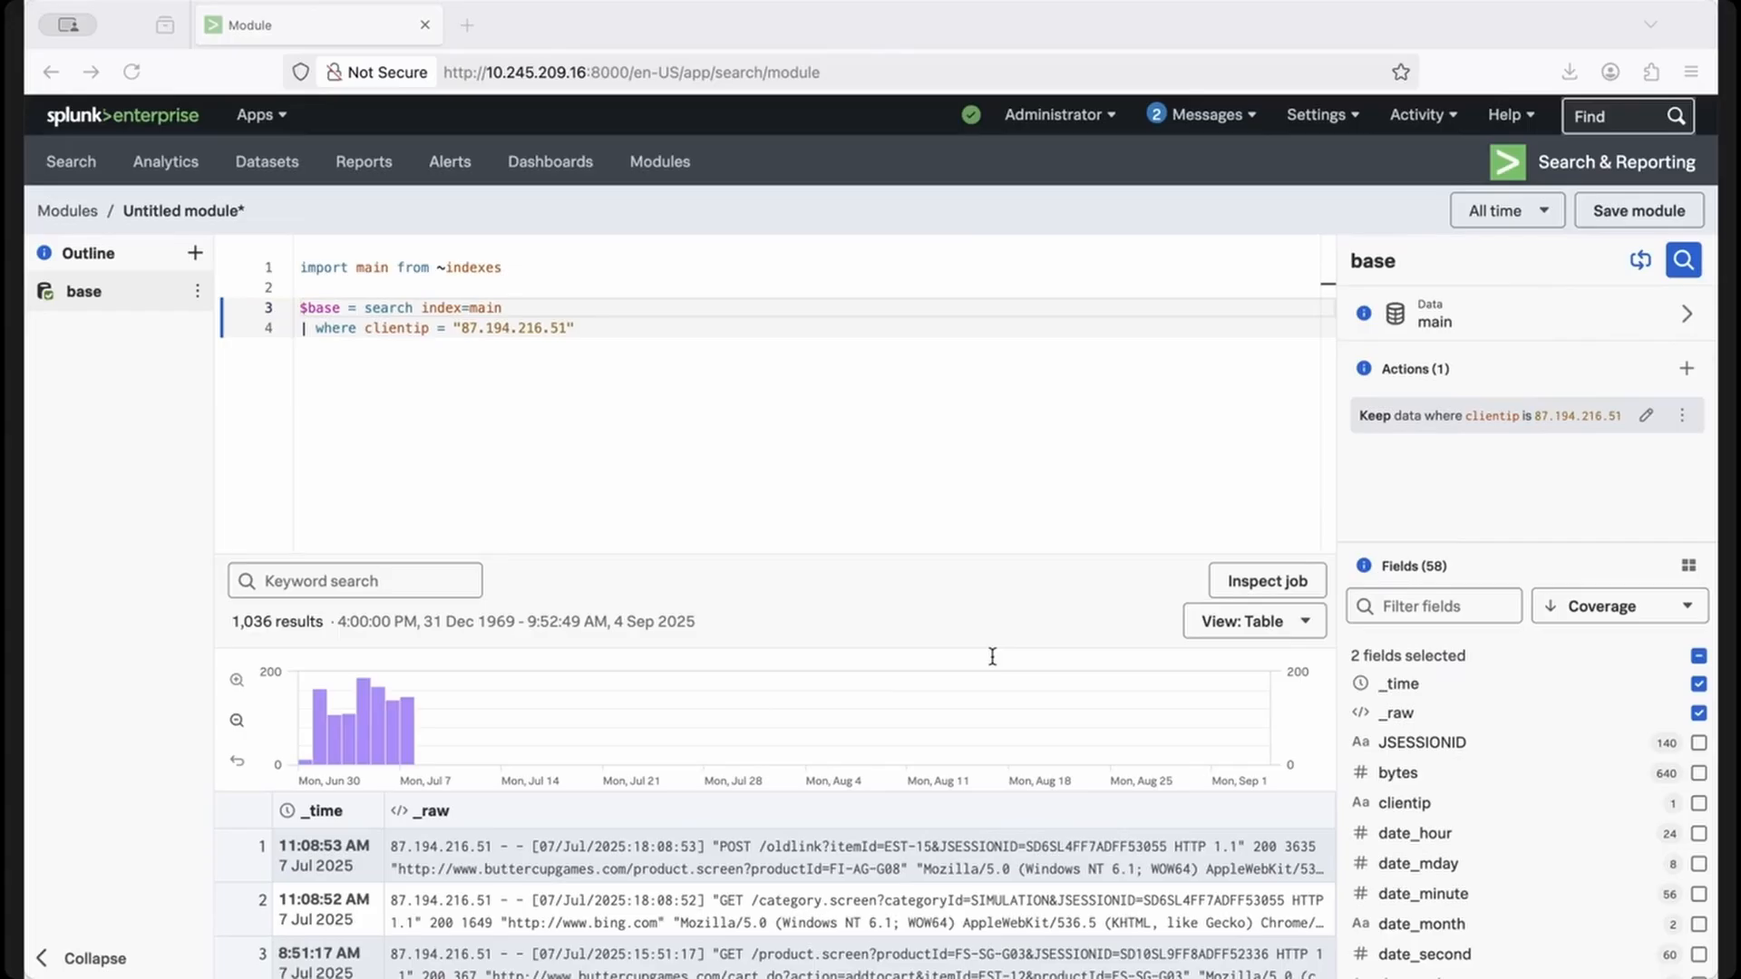
# Filter the base result fields for "prod" and examine the value distribution of productId.
pyautogui.click(1432, 606)
pyautogui.write('pro')
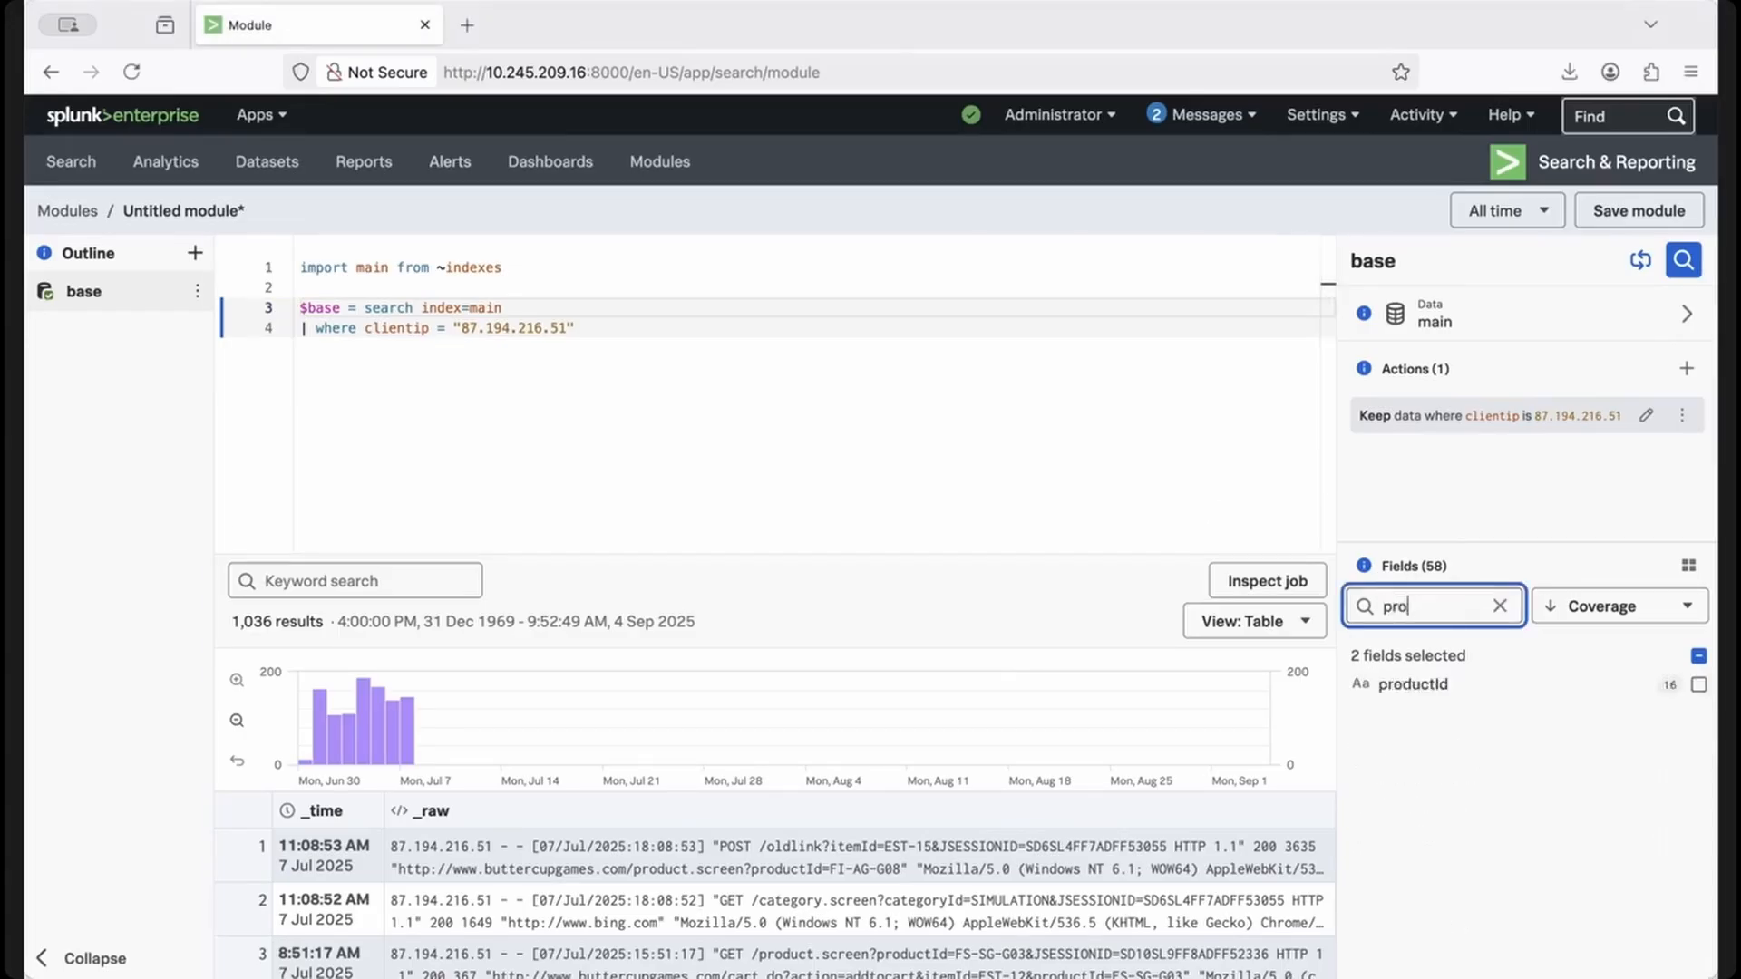
pyautogui.write('d')
pyautogui.click(1442, 685)
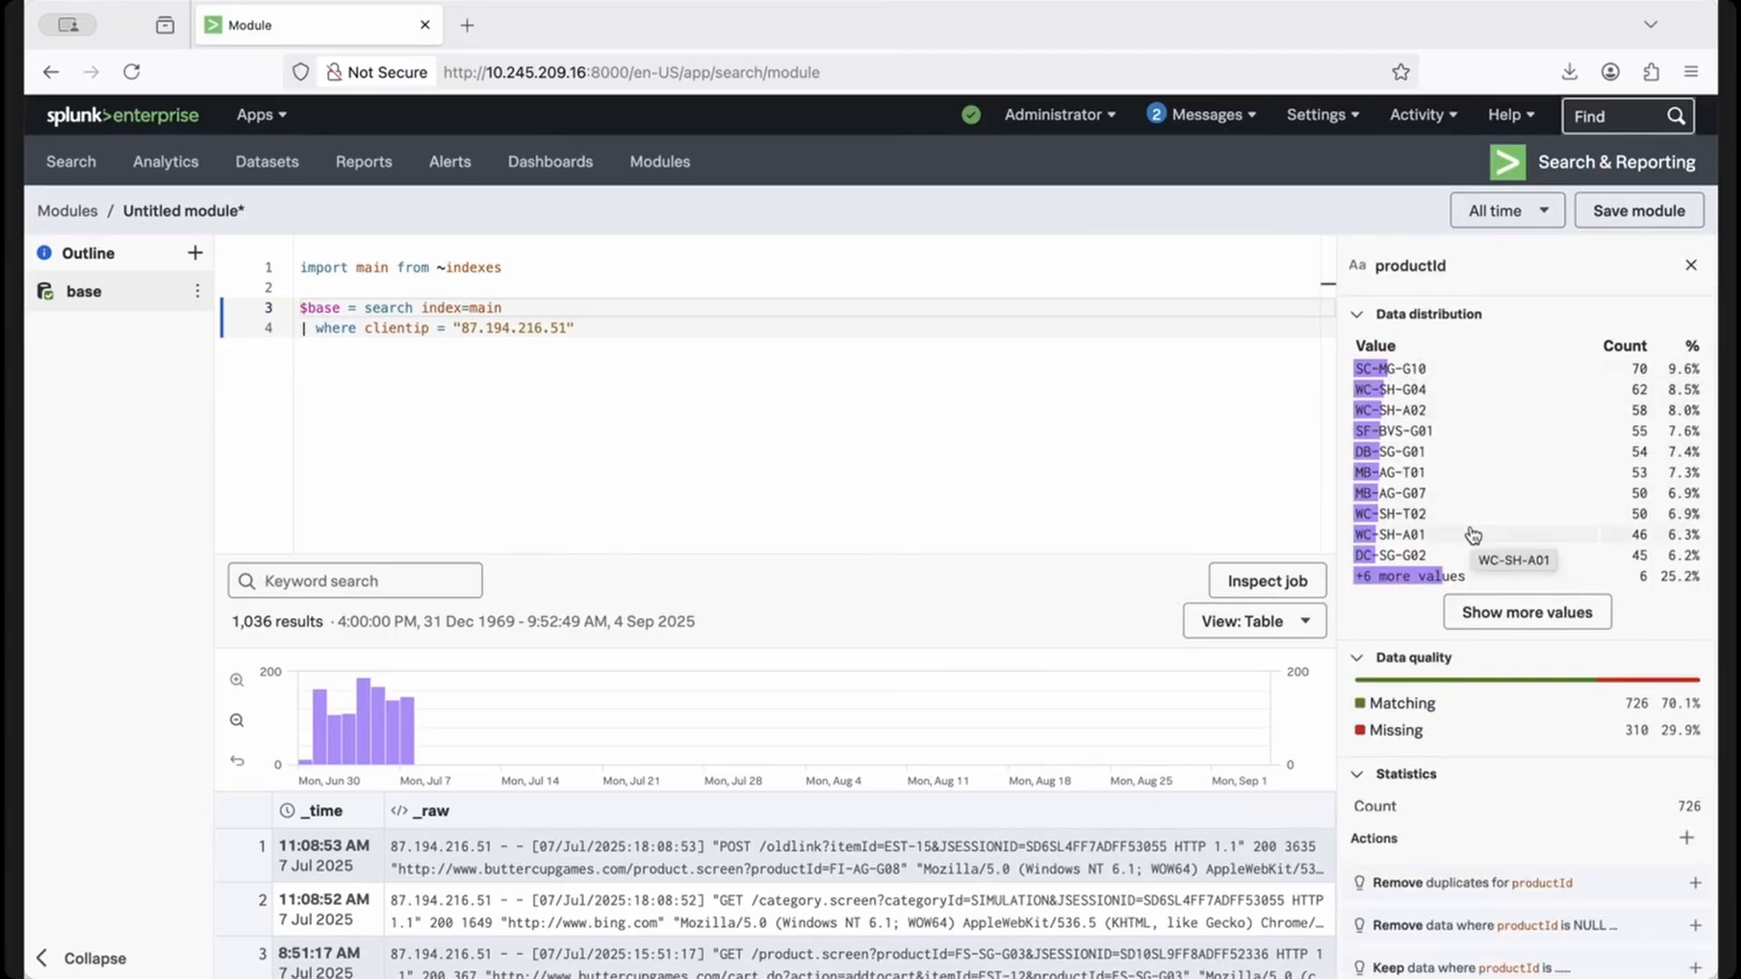
# Add and run $normalize = from $base | lookup 'prices.csv' productId as productId OUTPUT product_name below the base search.
pyautogui.click(746, 321)
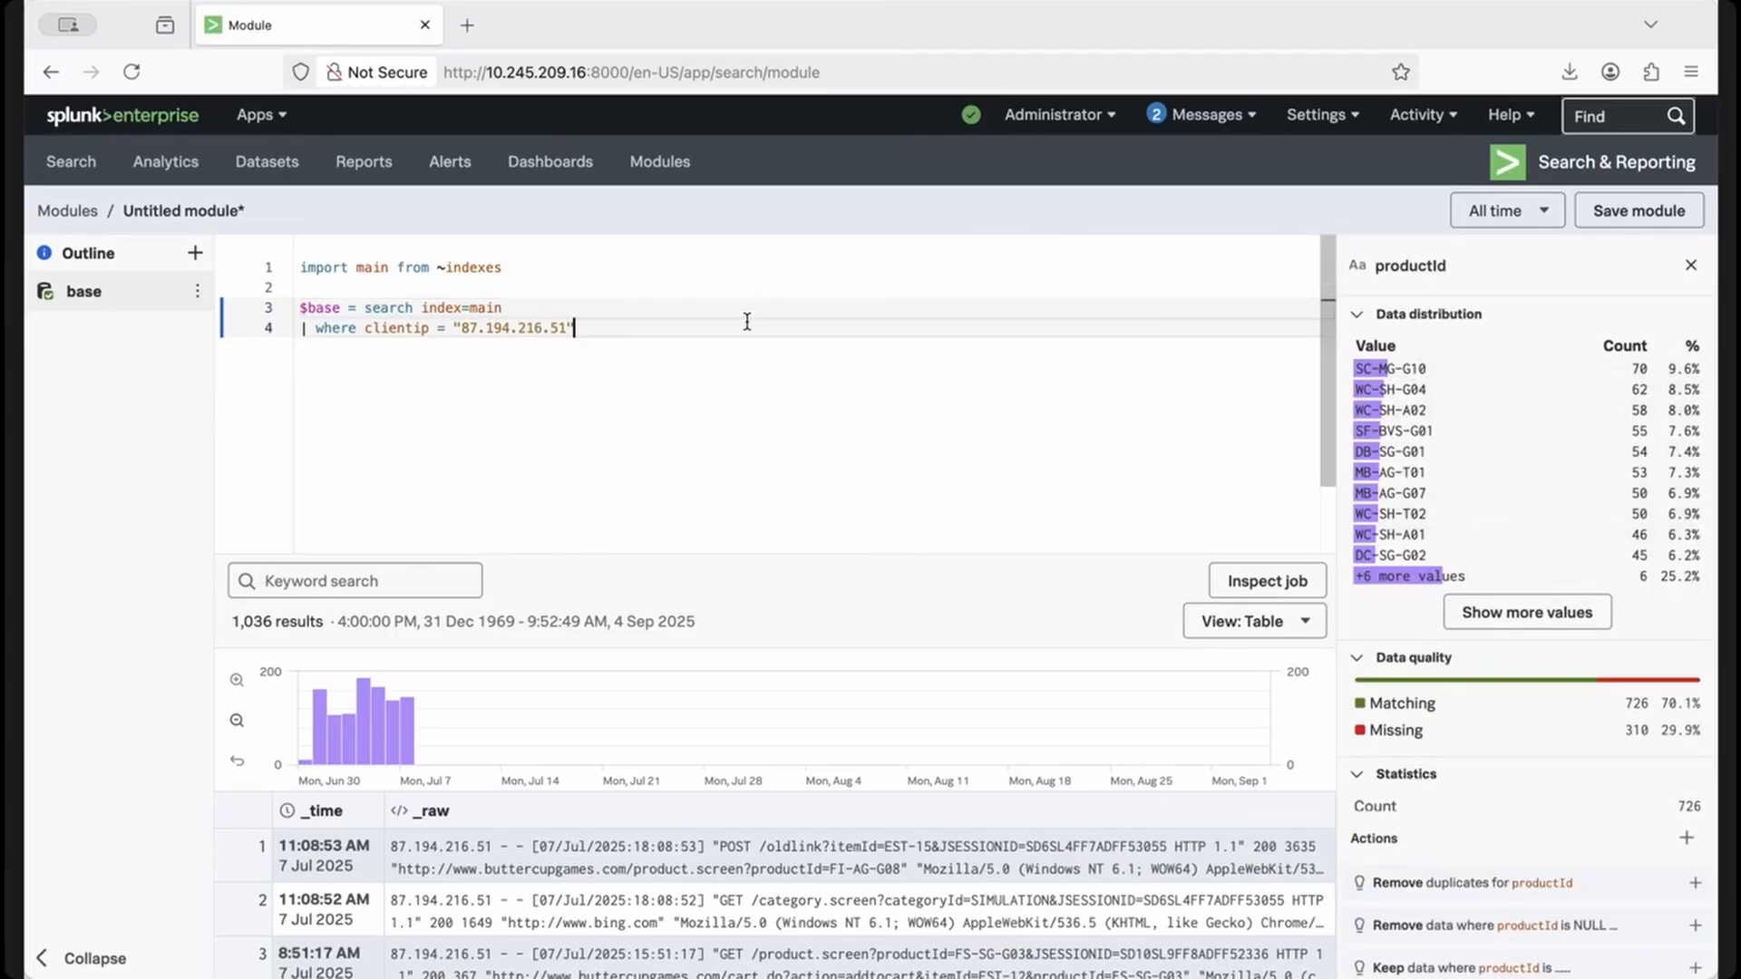
pyautogui.press('Return')
pyautogui.write("$normalize = from $base | lookup 'prices.csv' productId as productId OUTPUT product_name")
pyautogui.click(1684, 262)
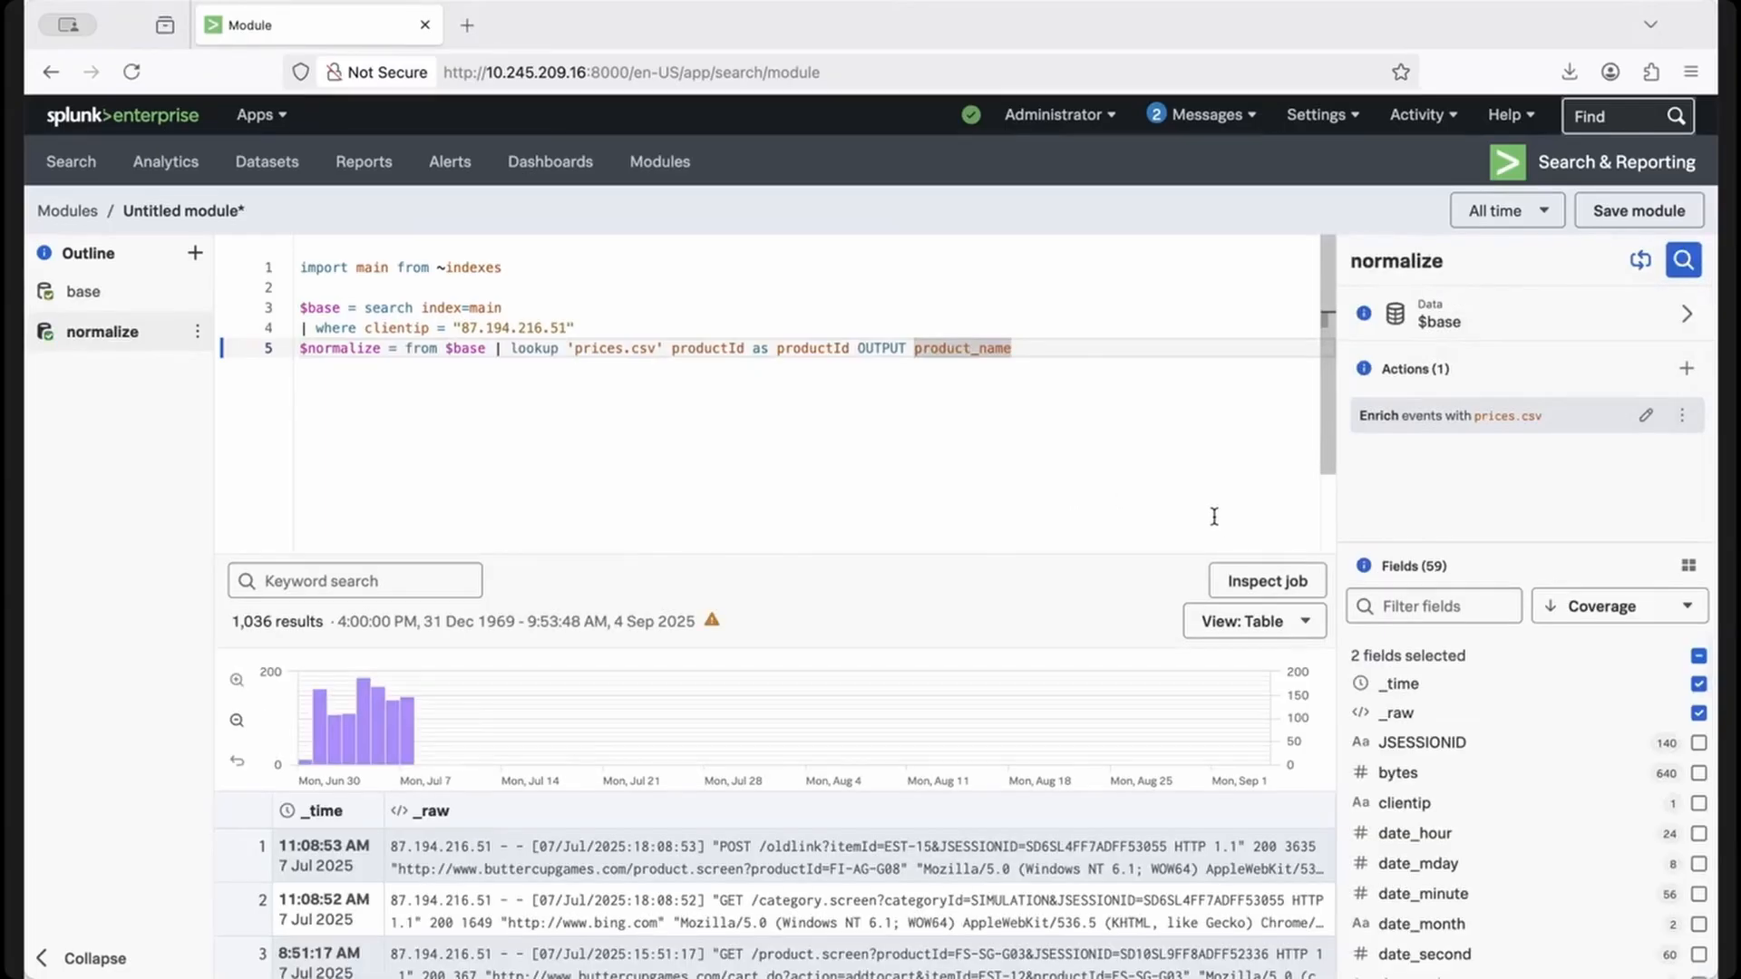
# Filter the normalize result fields for "prod", examine the value distribution of product_name, and return to the editor.
pyautogui.click(1442, 606)
pyautogui.write('prod')
pyautogui.click(1444, 713)
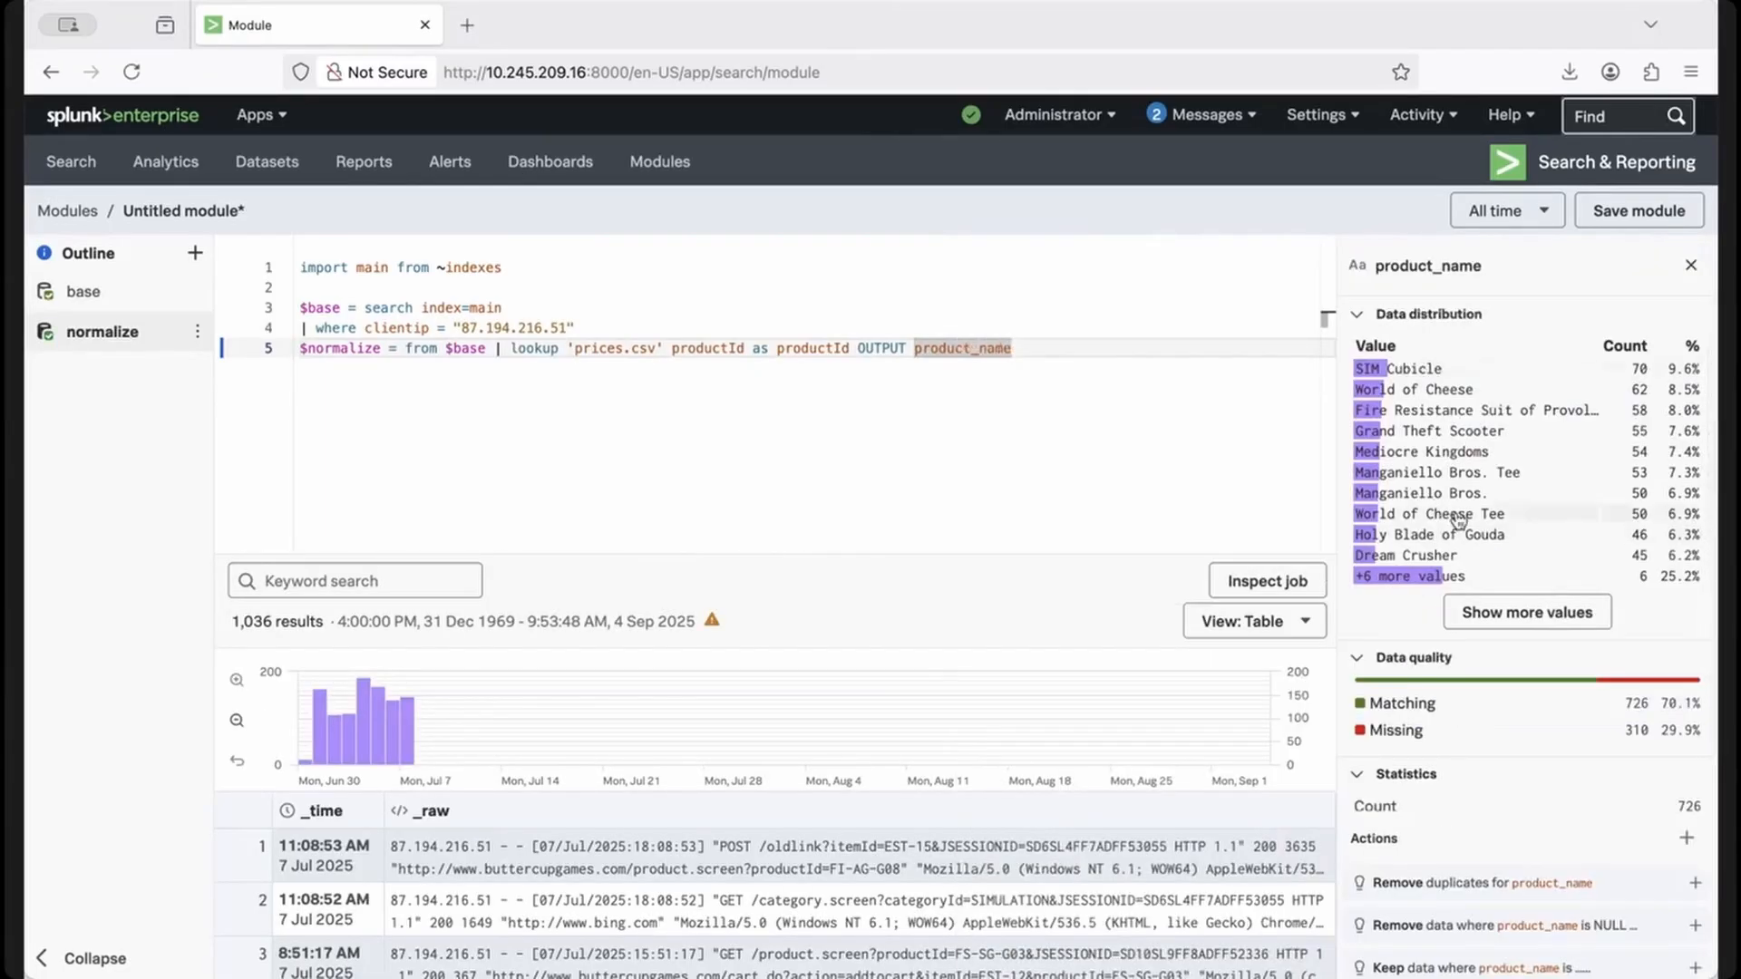
pyautogui.click(1126, 352)
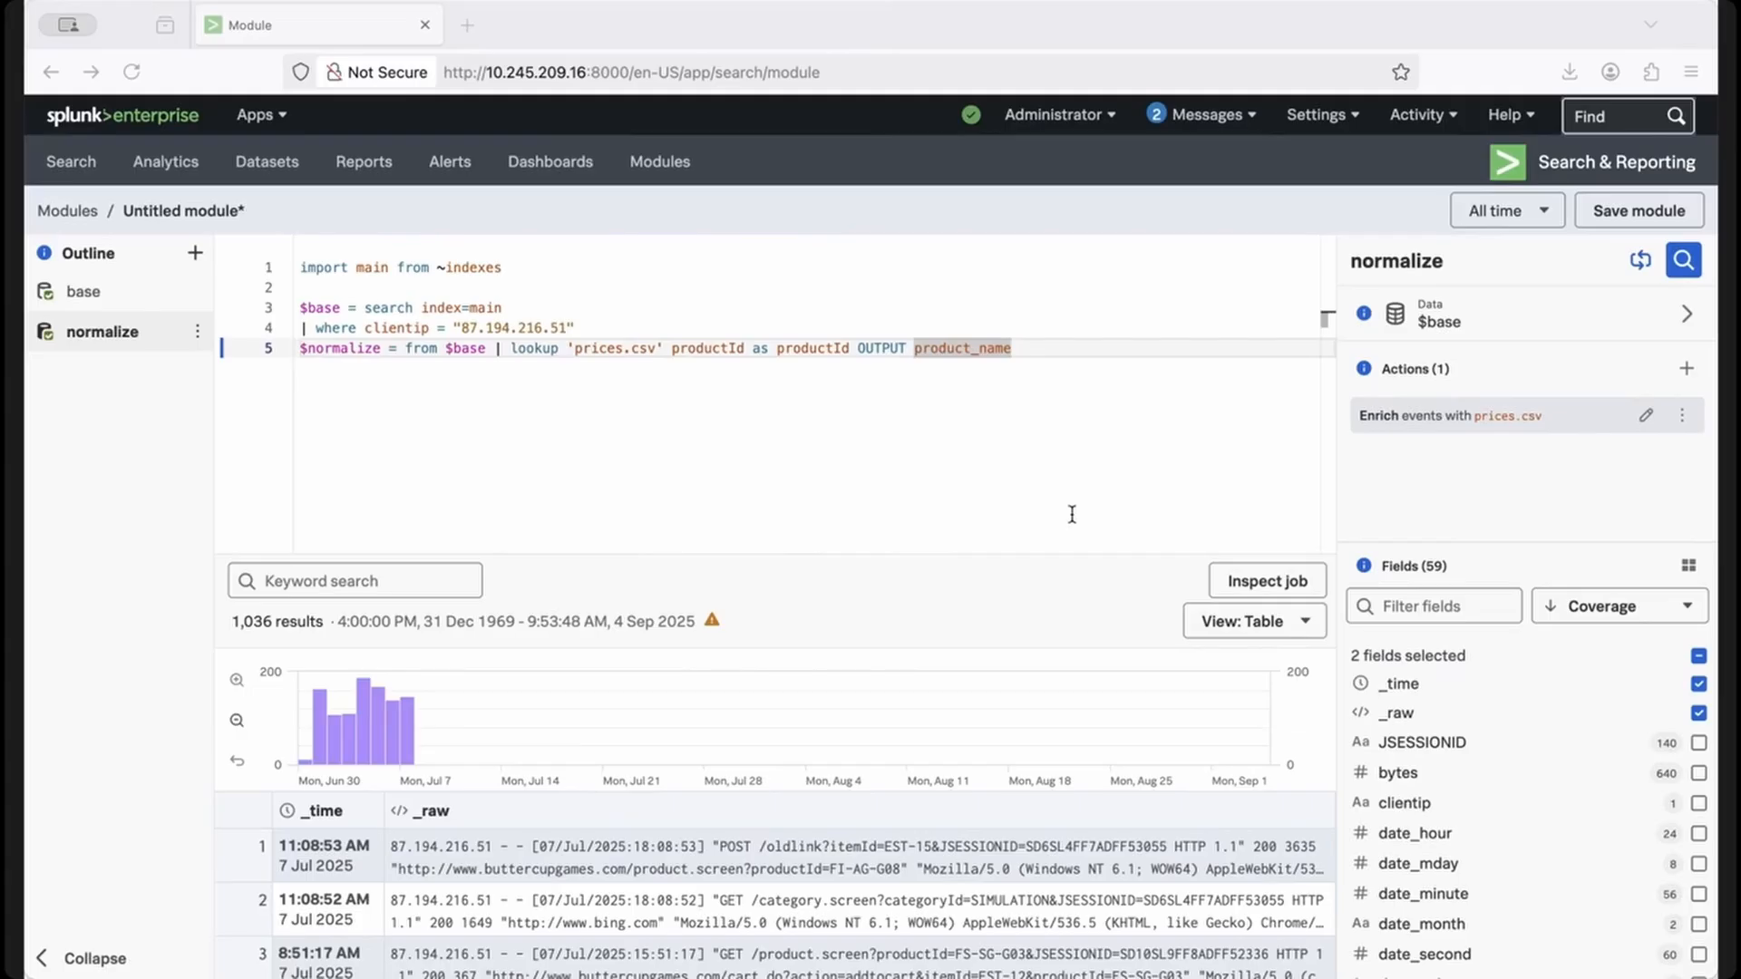
# Add and run $actions = from $normalize | stats count() by product_name, and look through the results.
pyautogui.click(748, 385)
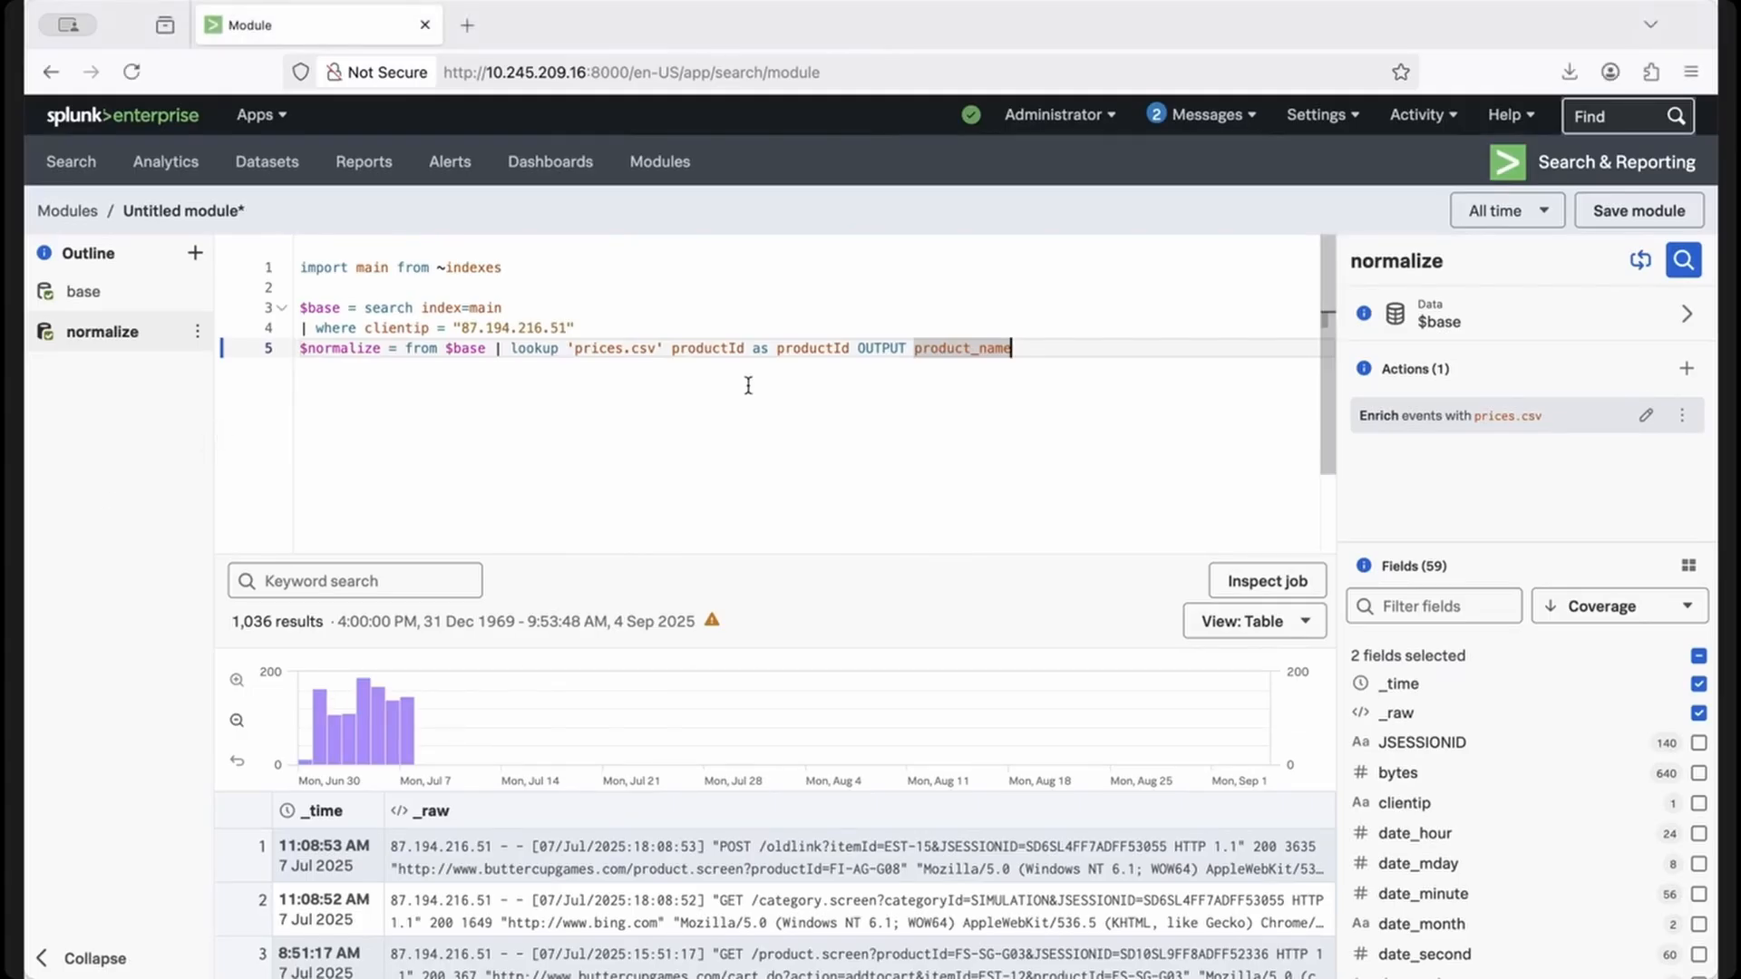
pyautogui.press('Return')
pyautogui.write('$actions = from $normalize | stats count() by product_name')
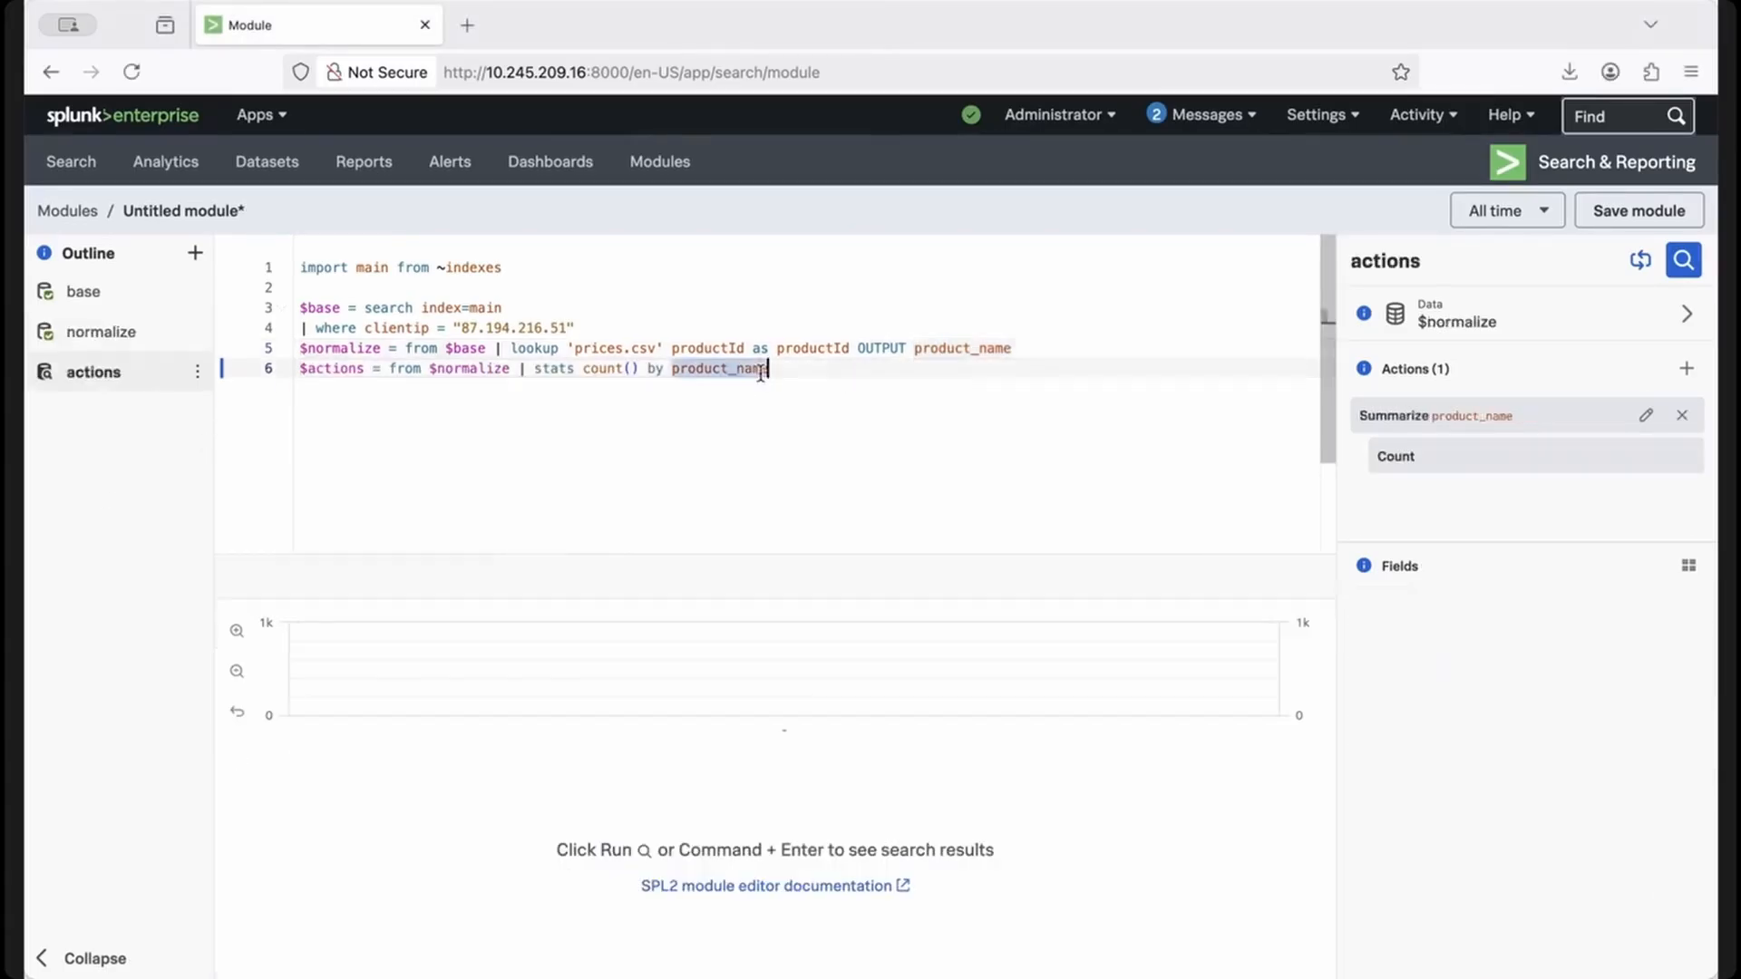
pyautogui.press('super+Return')
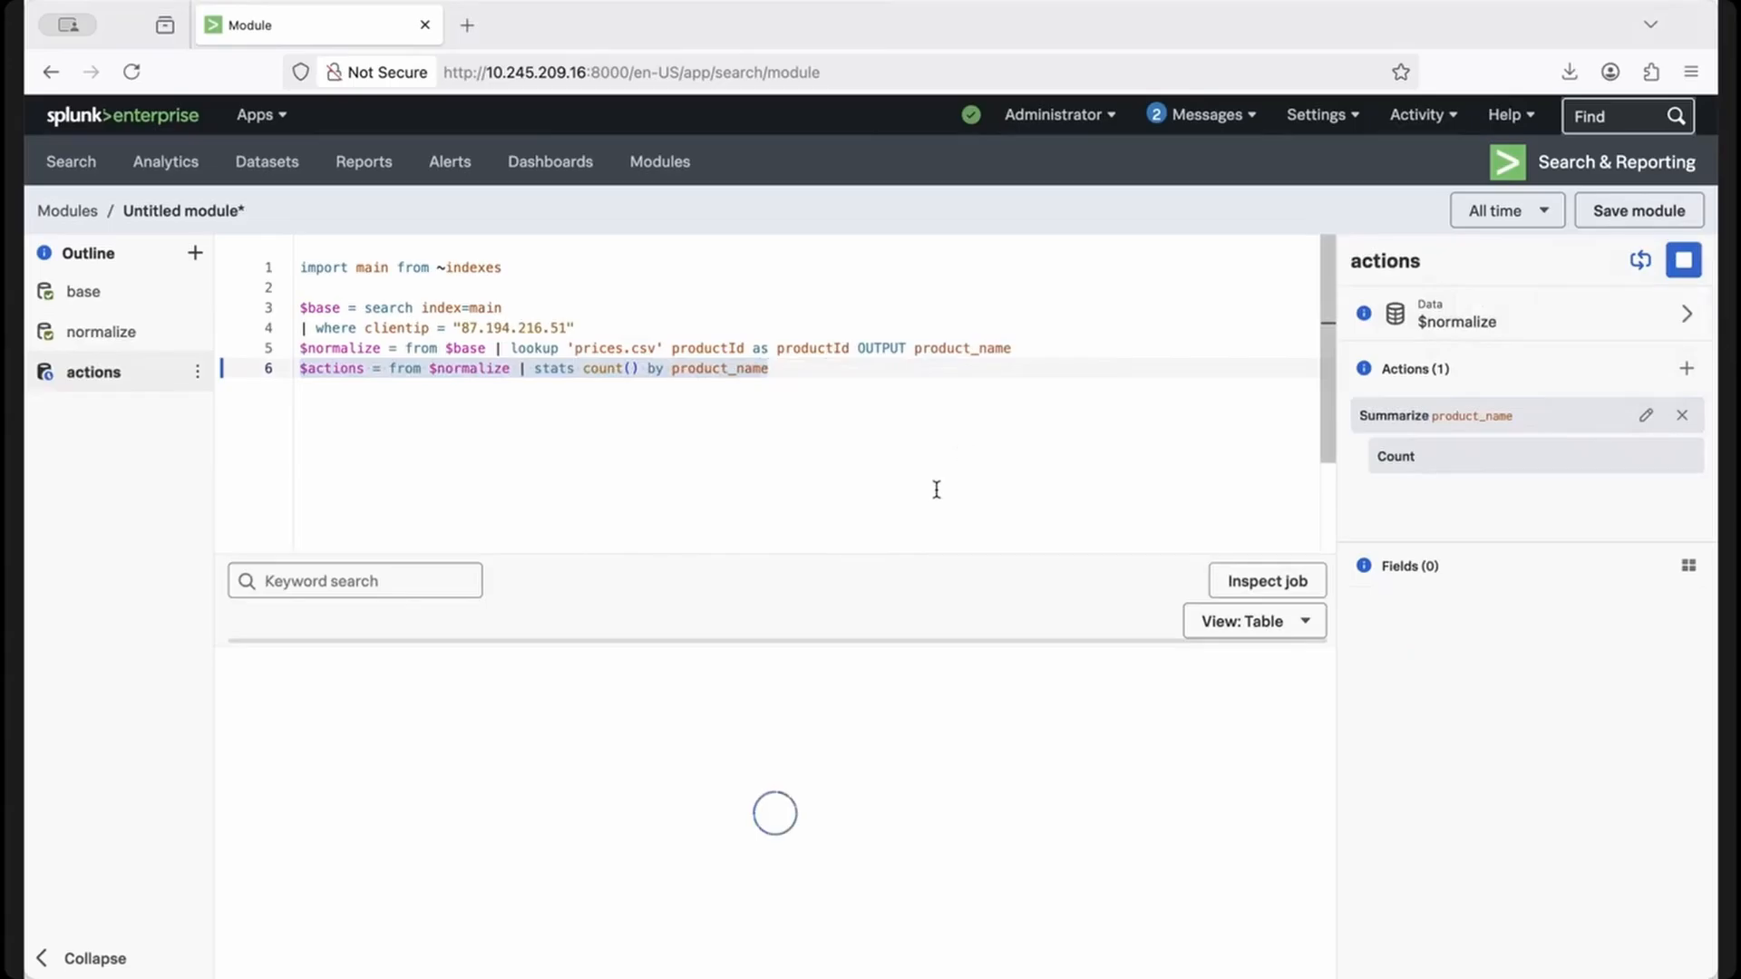
pyautogui.scroll(-1, 781, 447)
pyautogui.scroll(1, 781, 447)
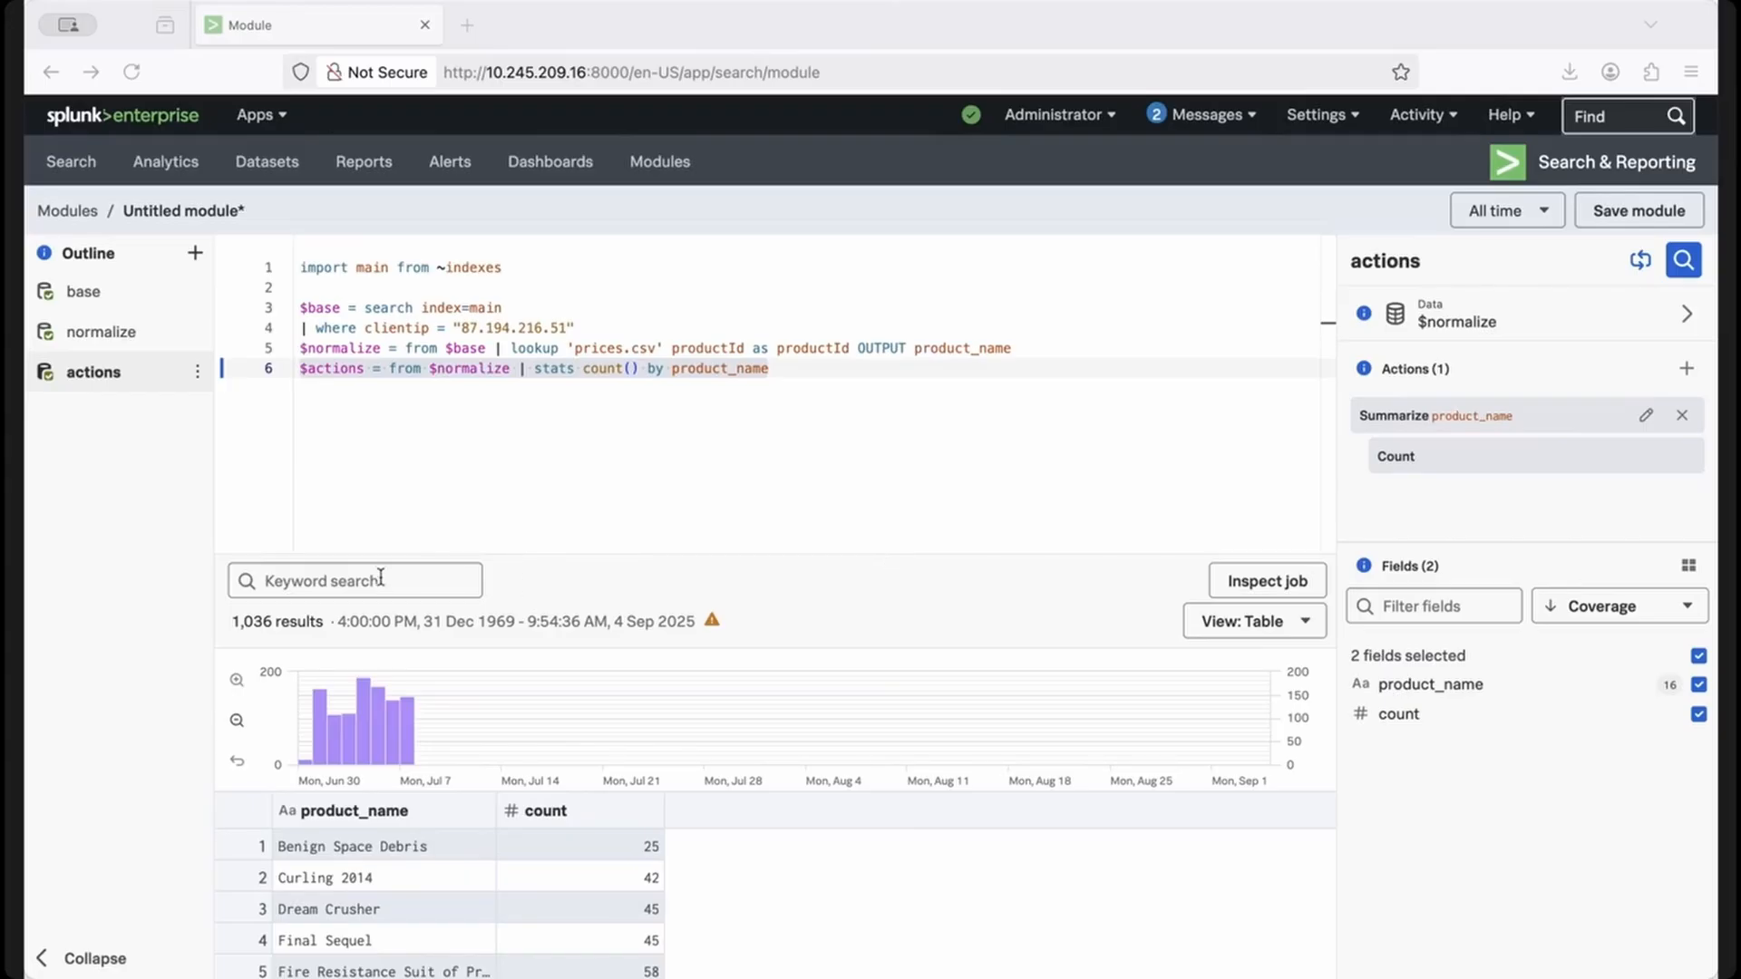
# Add and run $browsers = from $normalize | stats values(useragent) as unique_browsers | mvexpand unique_browsers, and review the browser list.
pyautogui.click(826, 367)
pyautogui.press('Return')
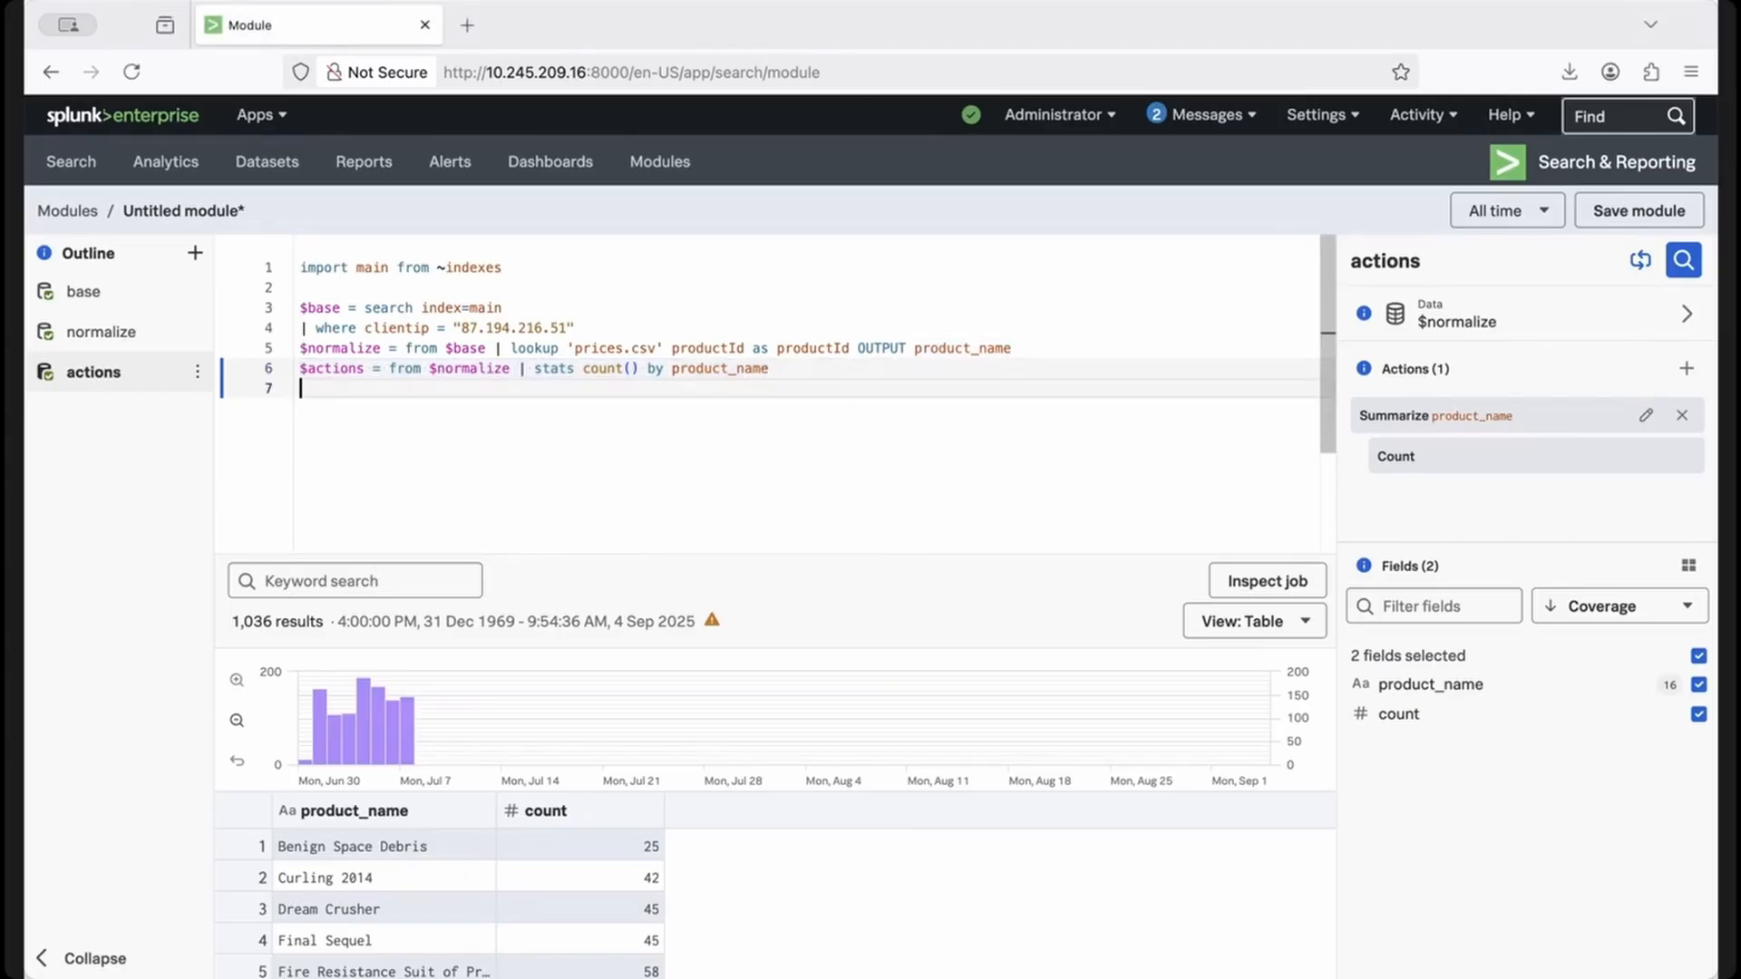
pyautogui.write('$browsers = from $normalize | stats values(useragent) as unique_browsers | mvexpand unique_browsers')
pyautogui.click(1694, 260)
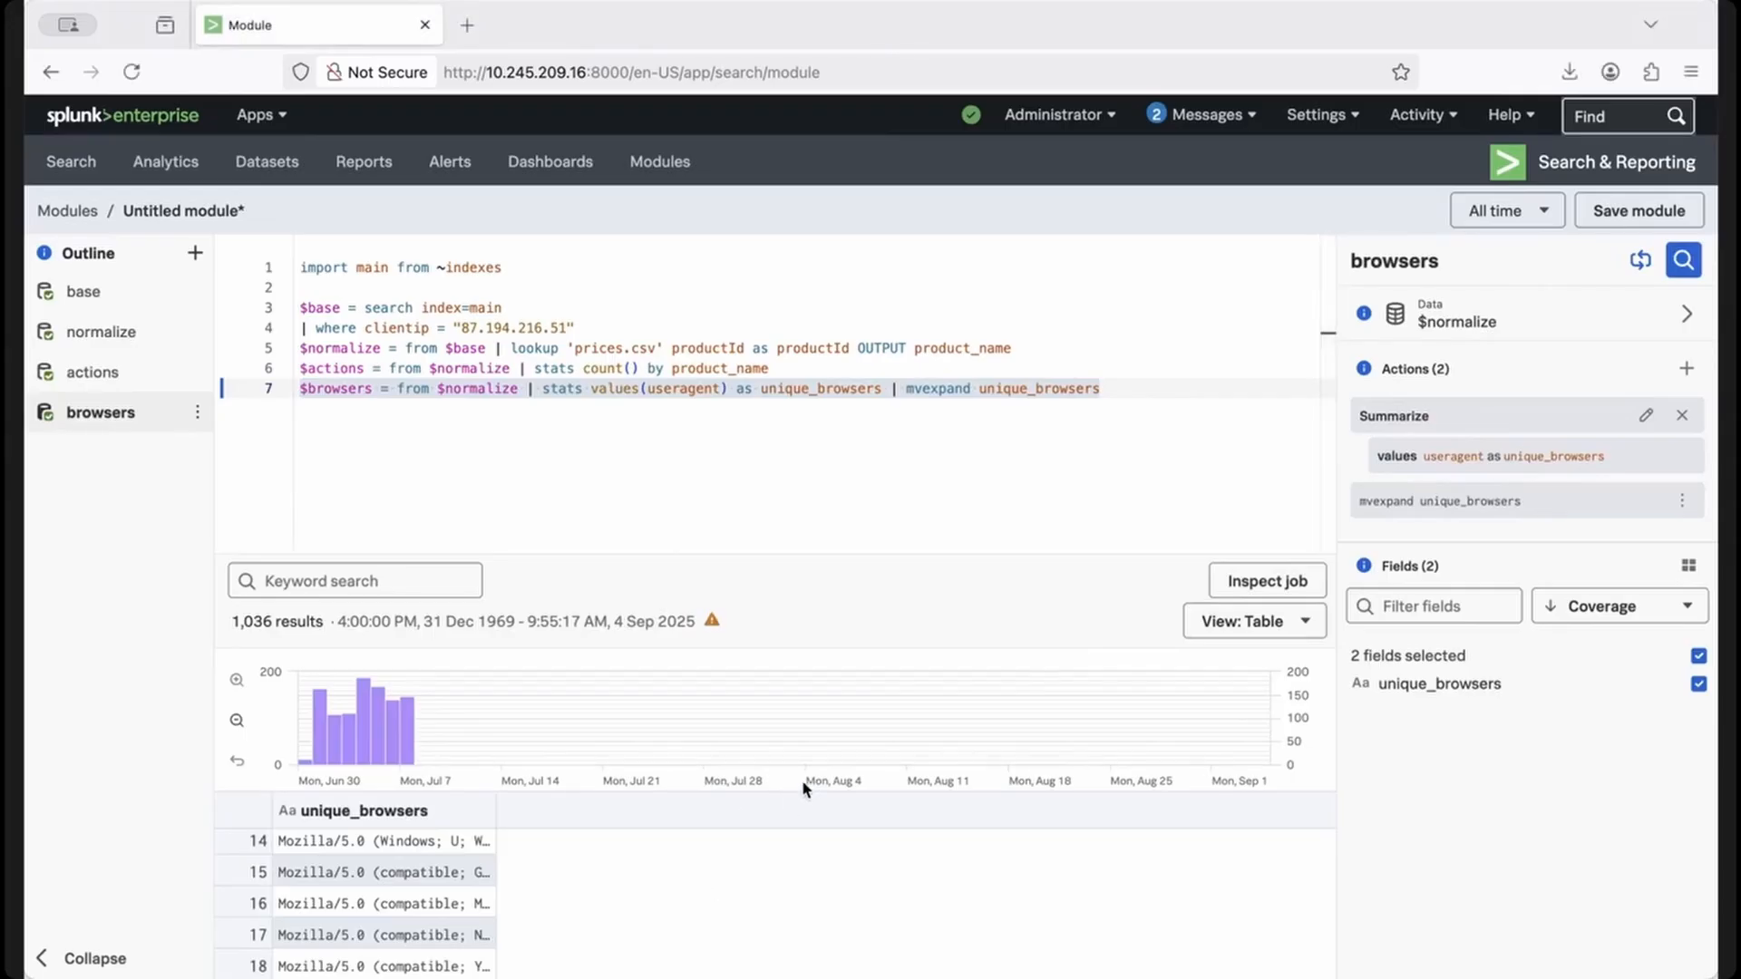
pyautogui.scroll(4, 459, 901)
pyautogui.scroll(-5, 459, 901)
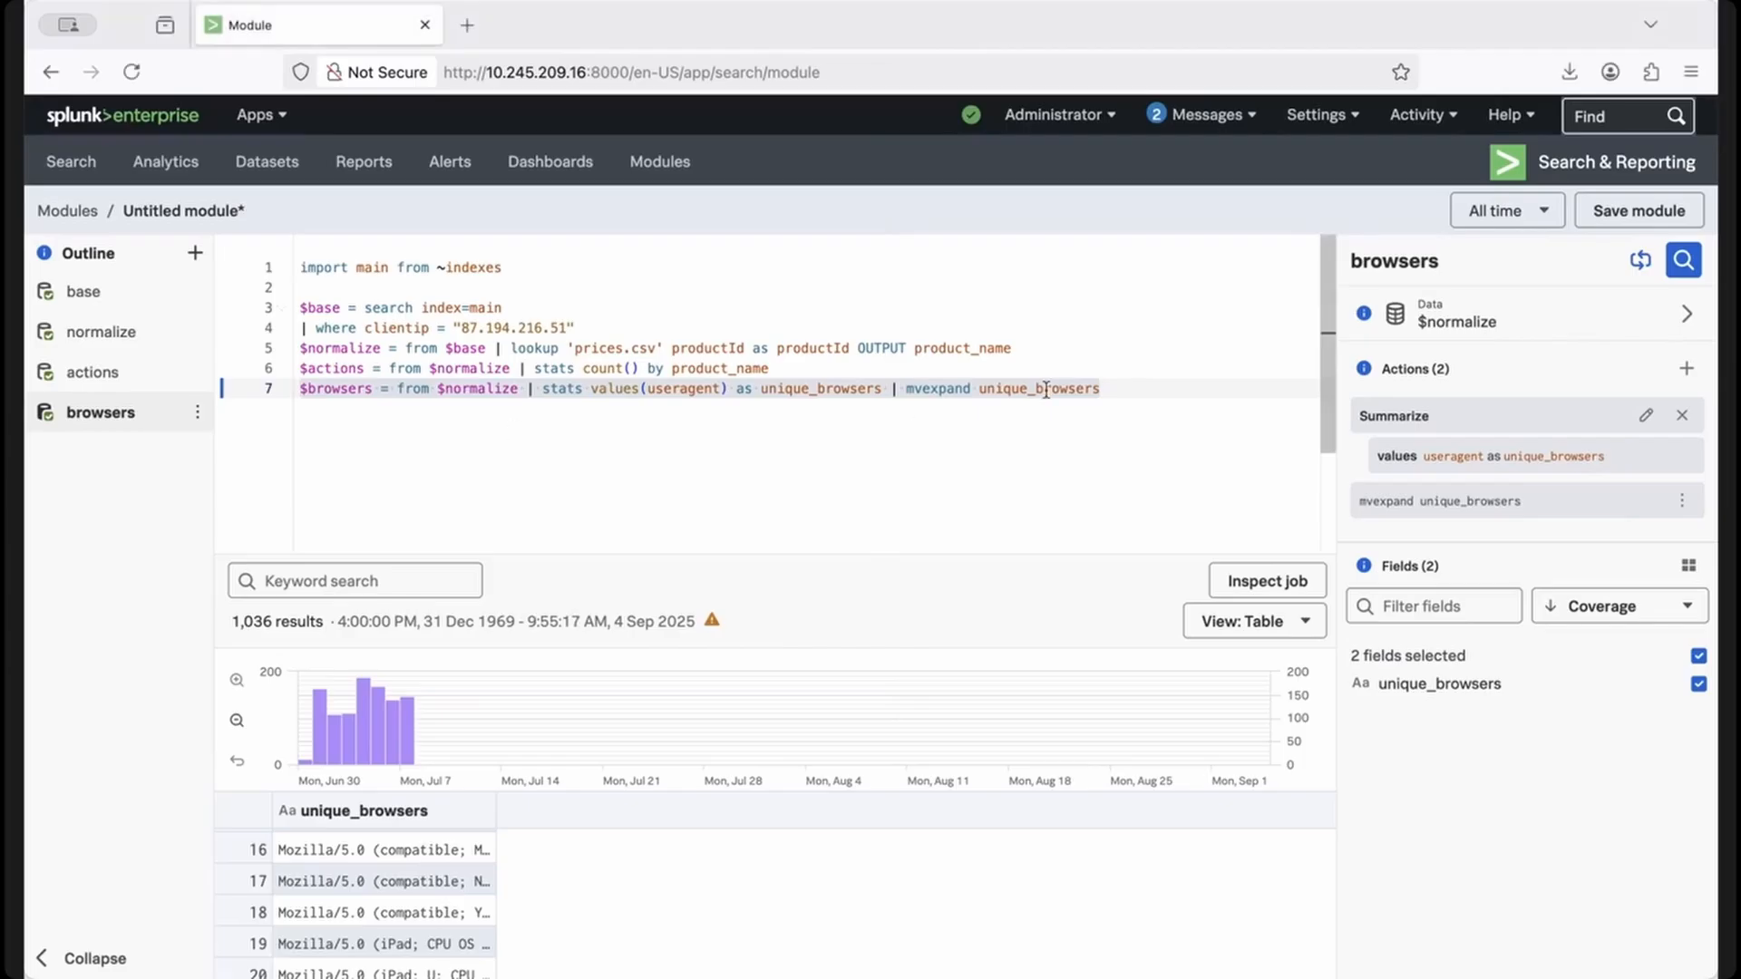
# Add a // comment below the statements: "Case resolved Sep-04-20205 09:00AM PDT Status: Resolved Closed by:" followed by the analyst's full name.
pyautogui.click(1115, 388)
pyautogui.write('-   Case resolved Sep-04-20205 09:00AM PDT Status: Resolved Closed by: Jay Rakhe')
pyautogui.press('Home')
pyautogui.press('Return')
pyautogui.press('Delete')
pyautogui.press('Delete')
pyautogui.press('Delete')
pyautogui.press('Delete')
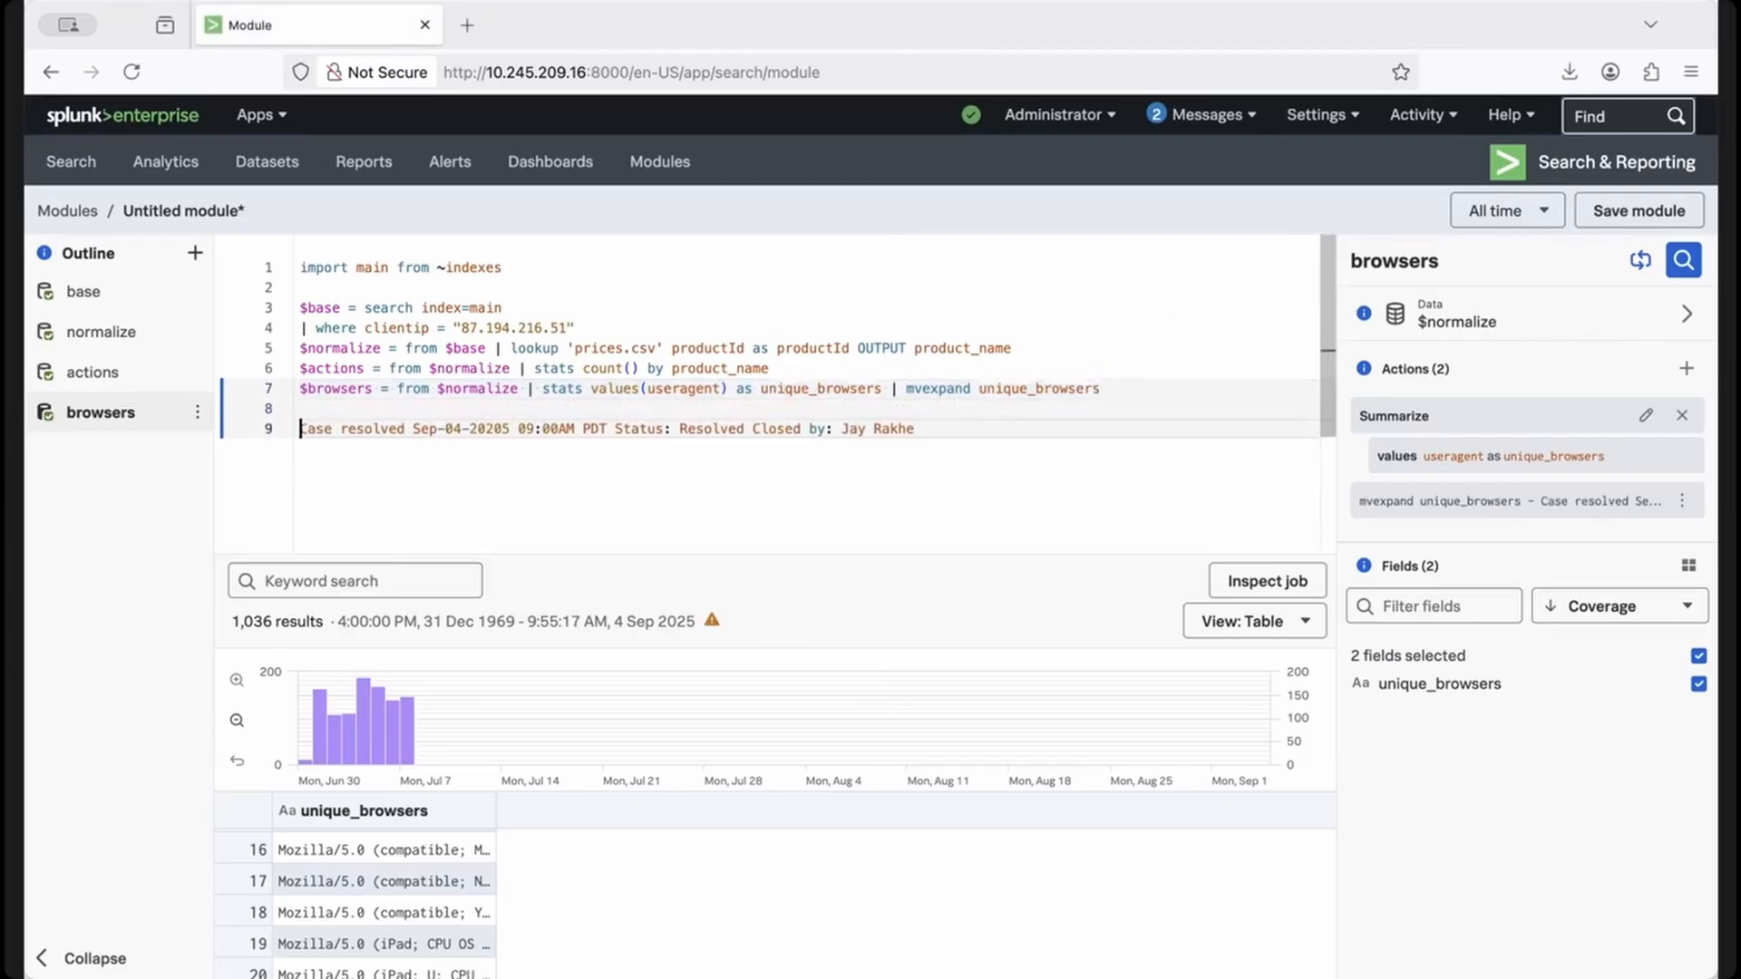
pyautogui.write('//')
pyautogui.press('End')
pyautogui.press('Return')
pyautogui.press('Return')
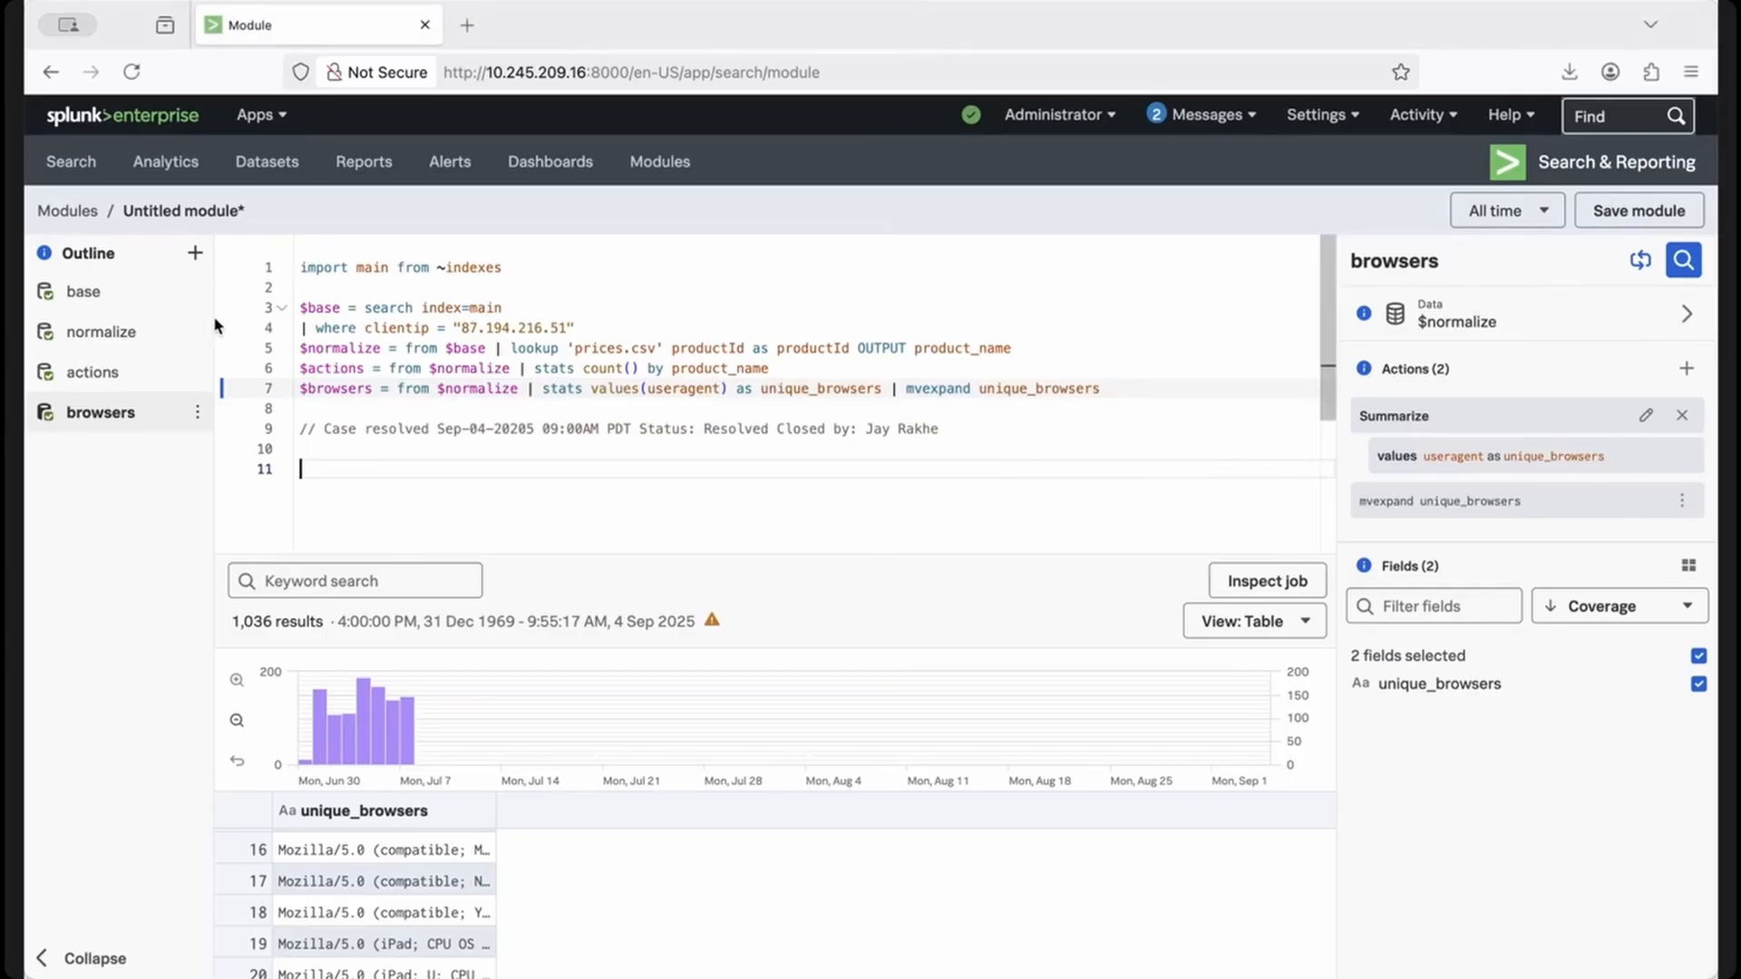
# Save the module in the App namespace, named "Investigation_" followed by the analyst's first name.
pyautogui.click(1619, 213)
pyautogui.click(679, 275)
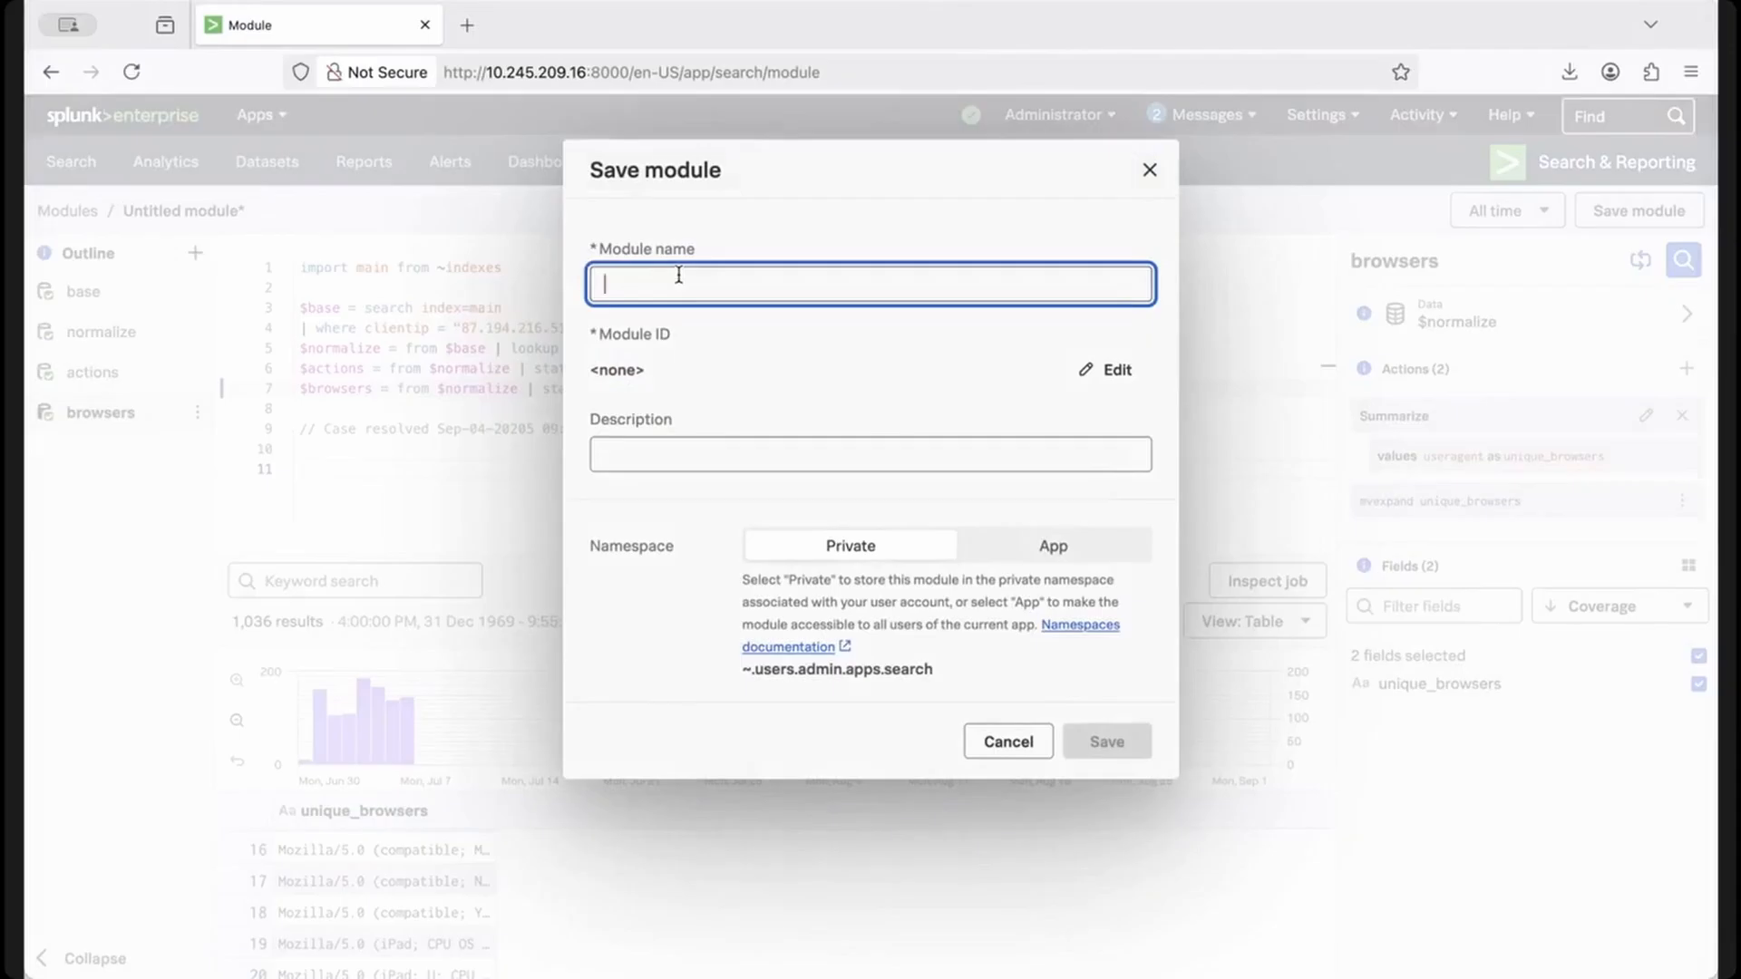
pyautogui.write('Investigation')
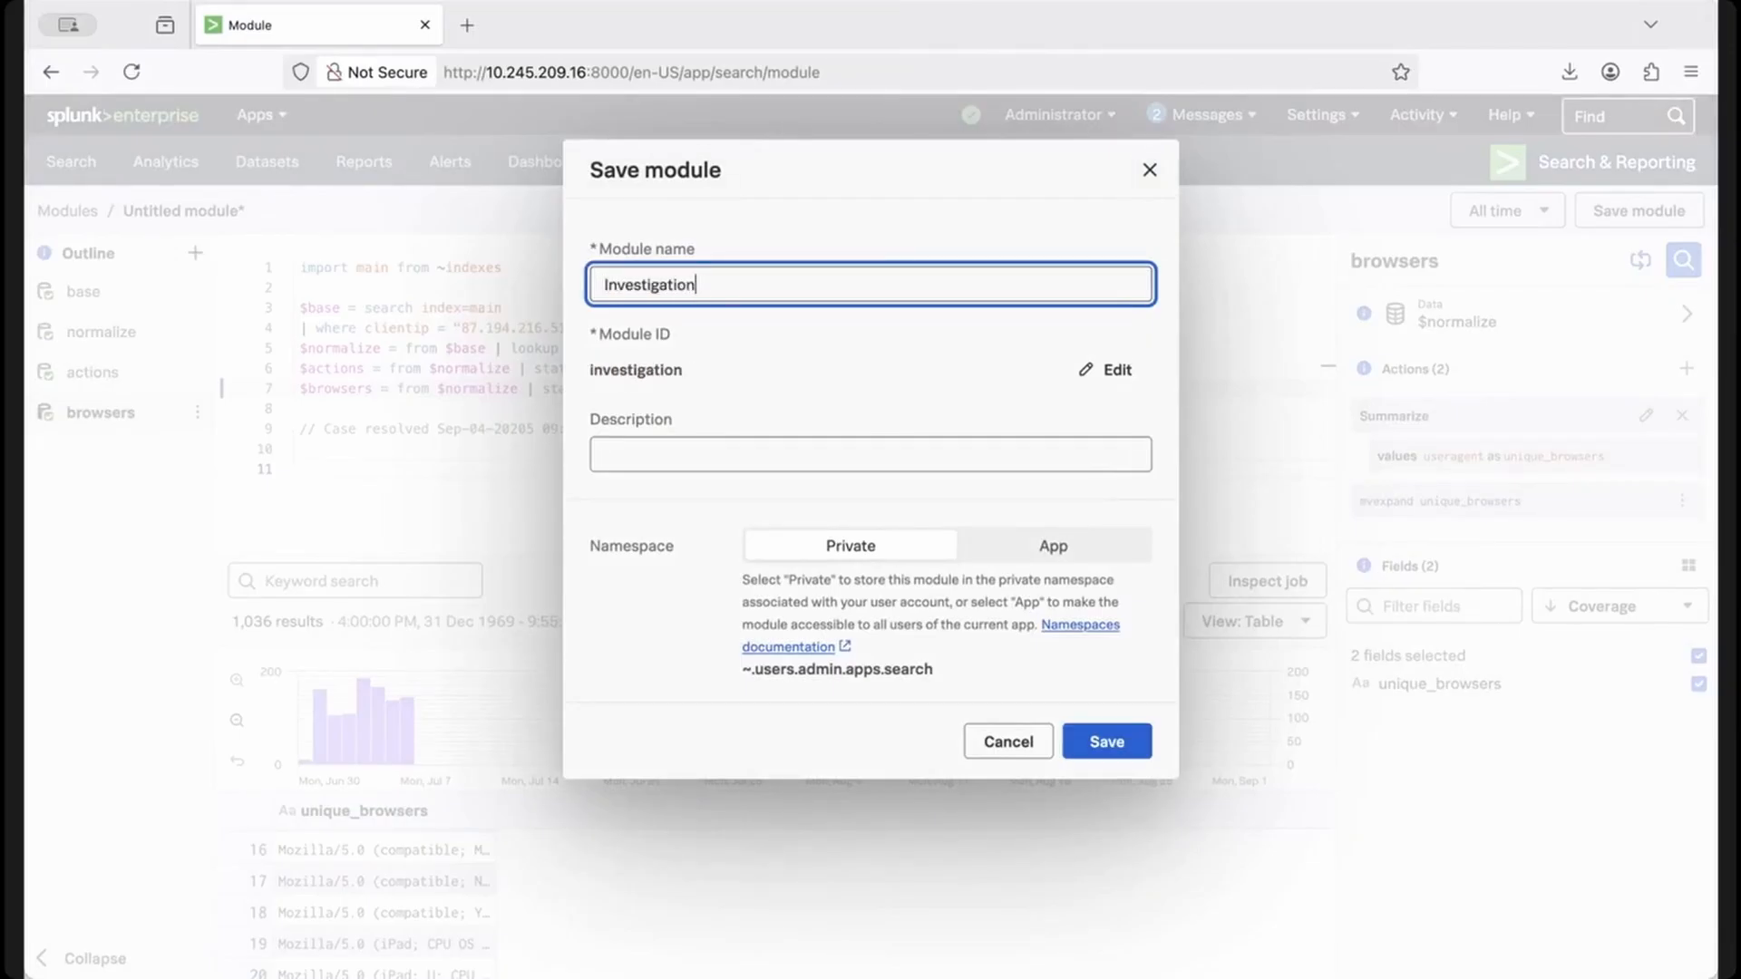
pyautogui.write('_Jay')
pyautogui.click(1040, 549)
pyautogui.click(1080, 753)
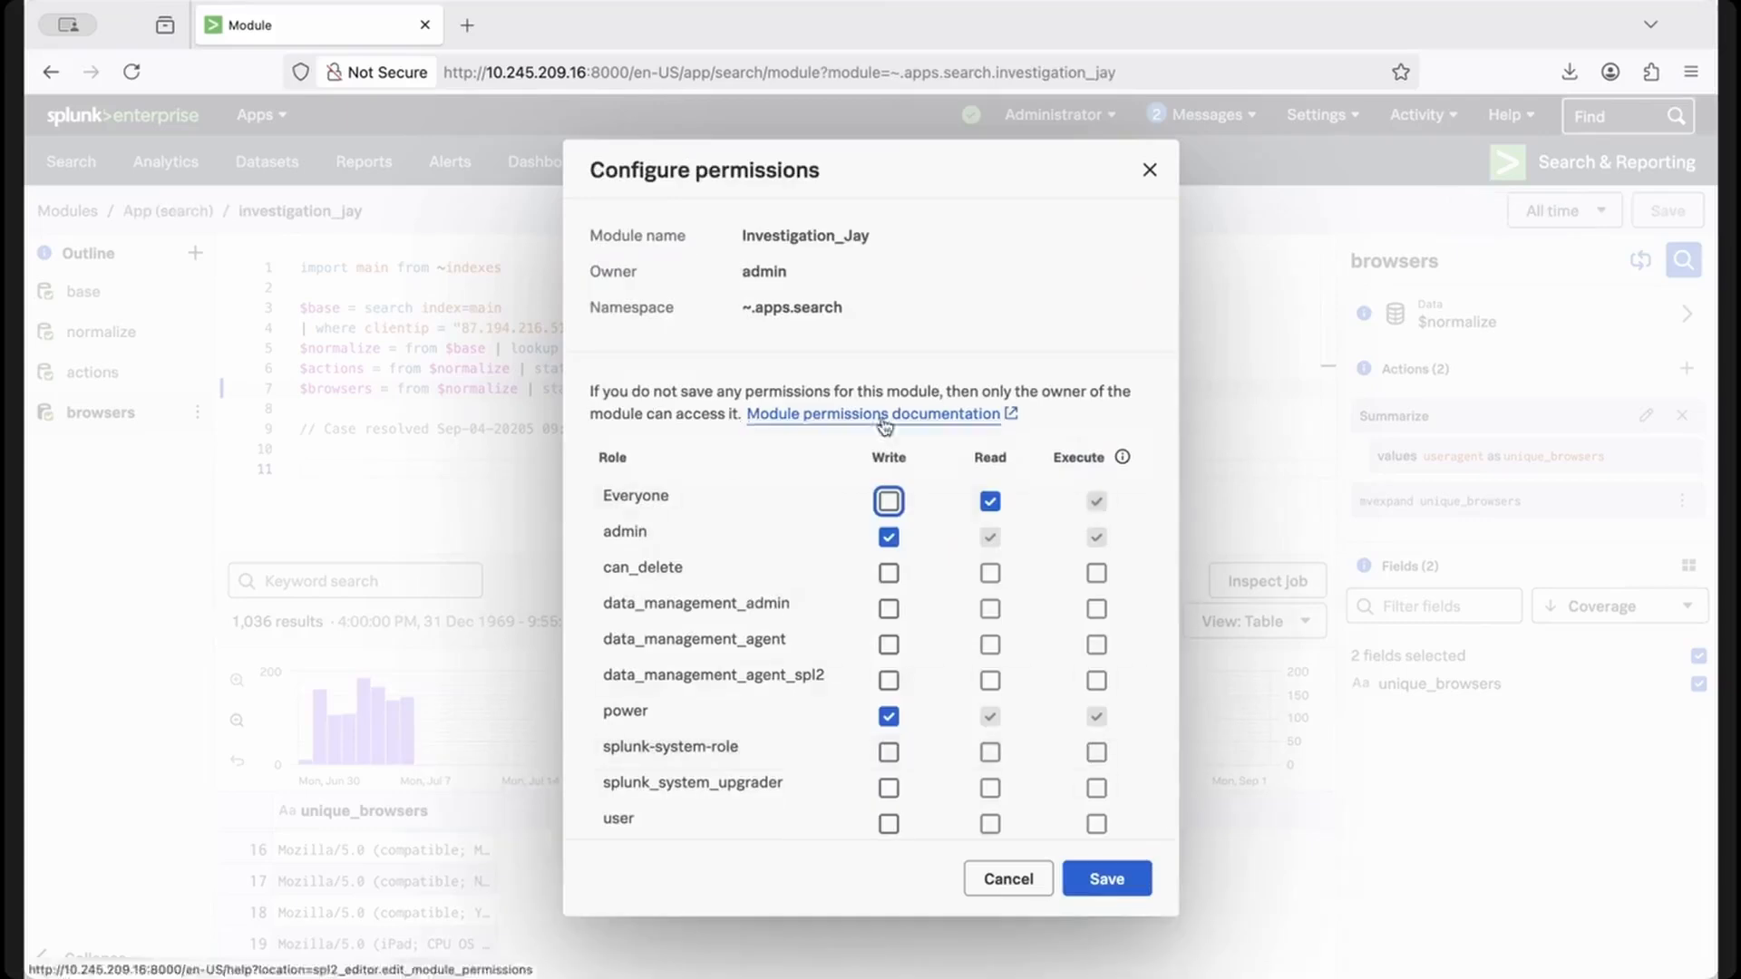
# Save the module's default role permissions and reopen the saved investigation module from the module list.
pyautogui.click(1106, 879)
pyautogui.click(666, 166)
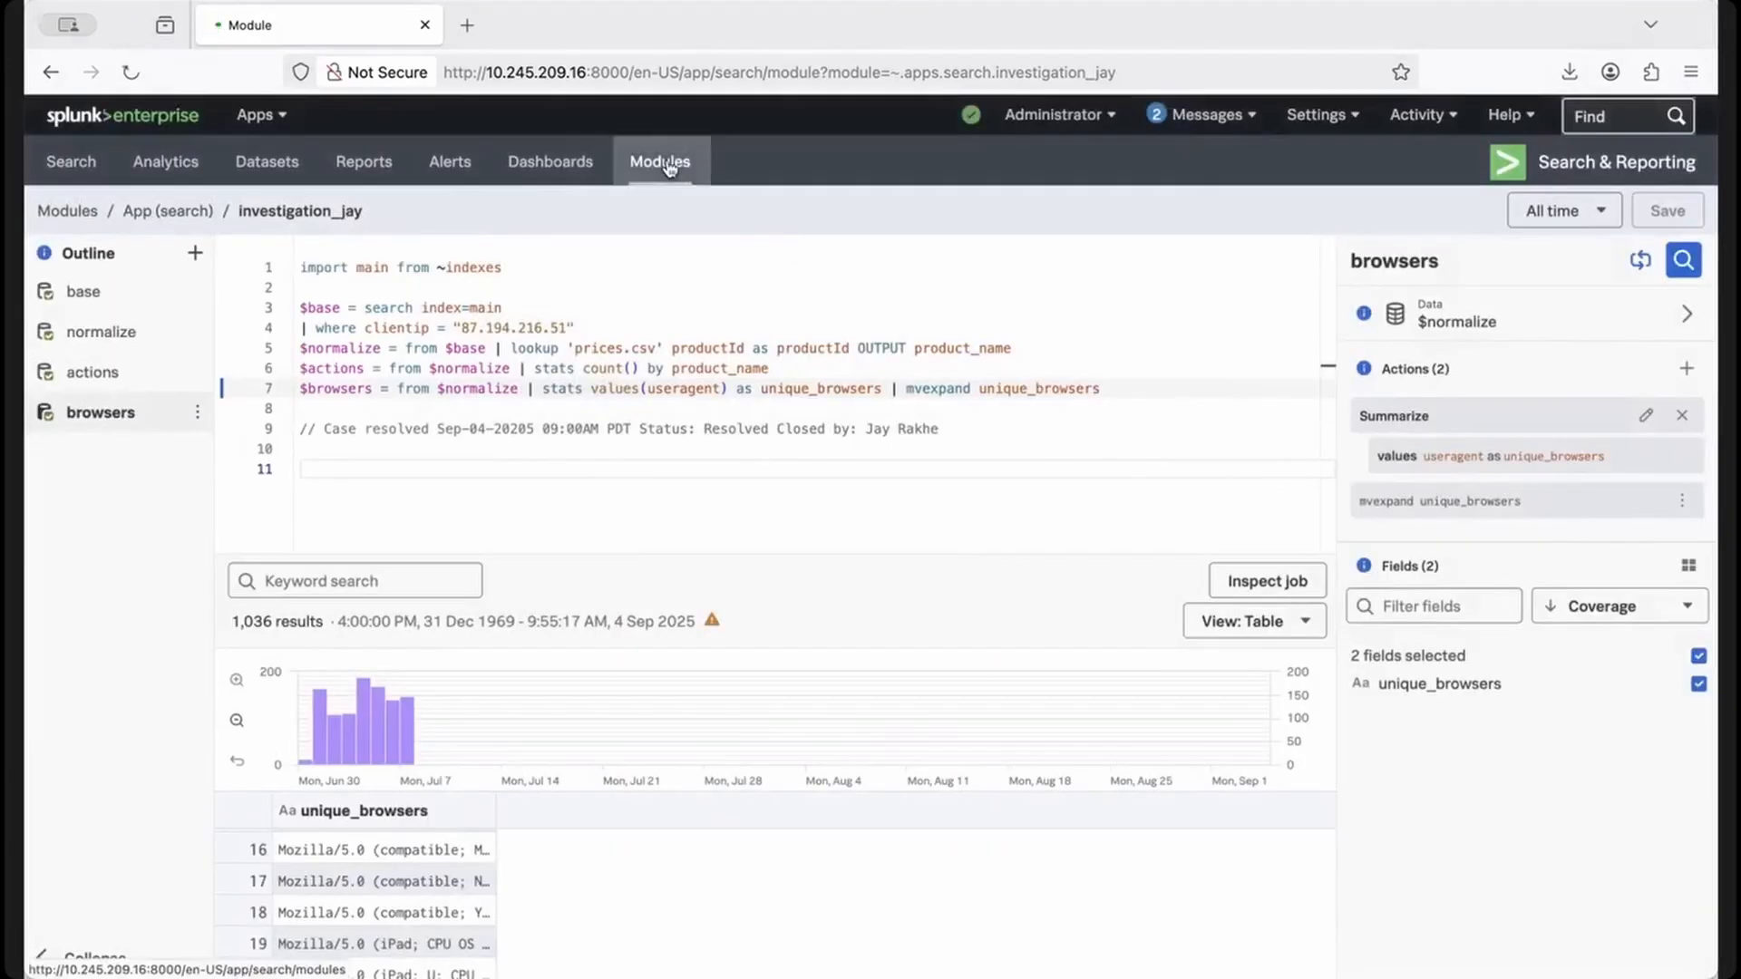
pyautogui.click(149, 470)
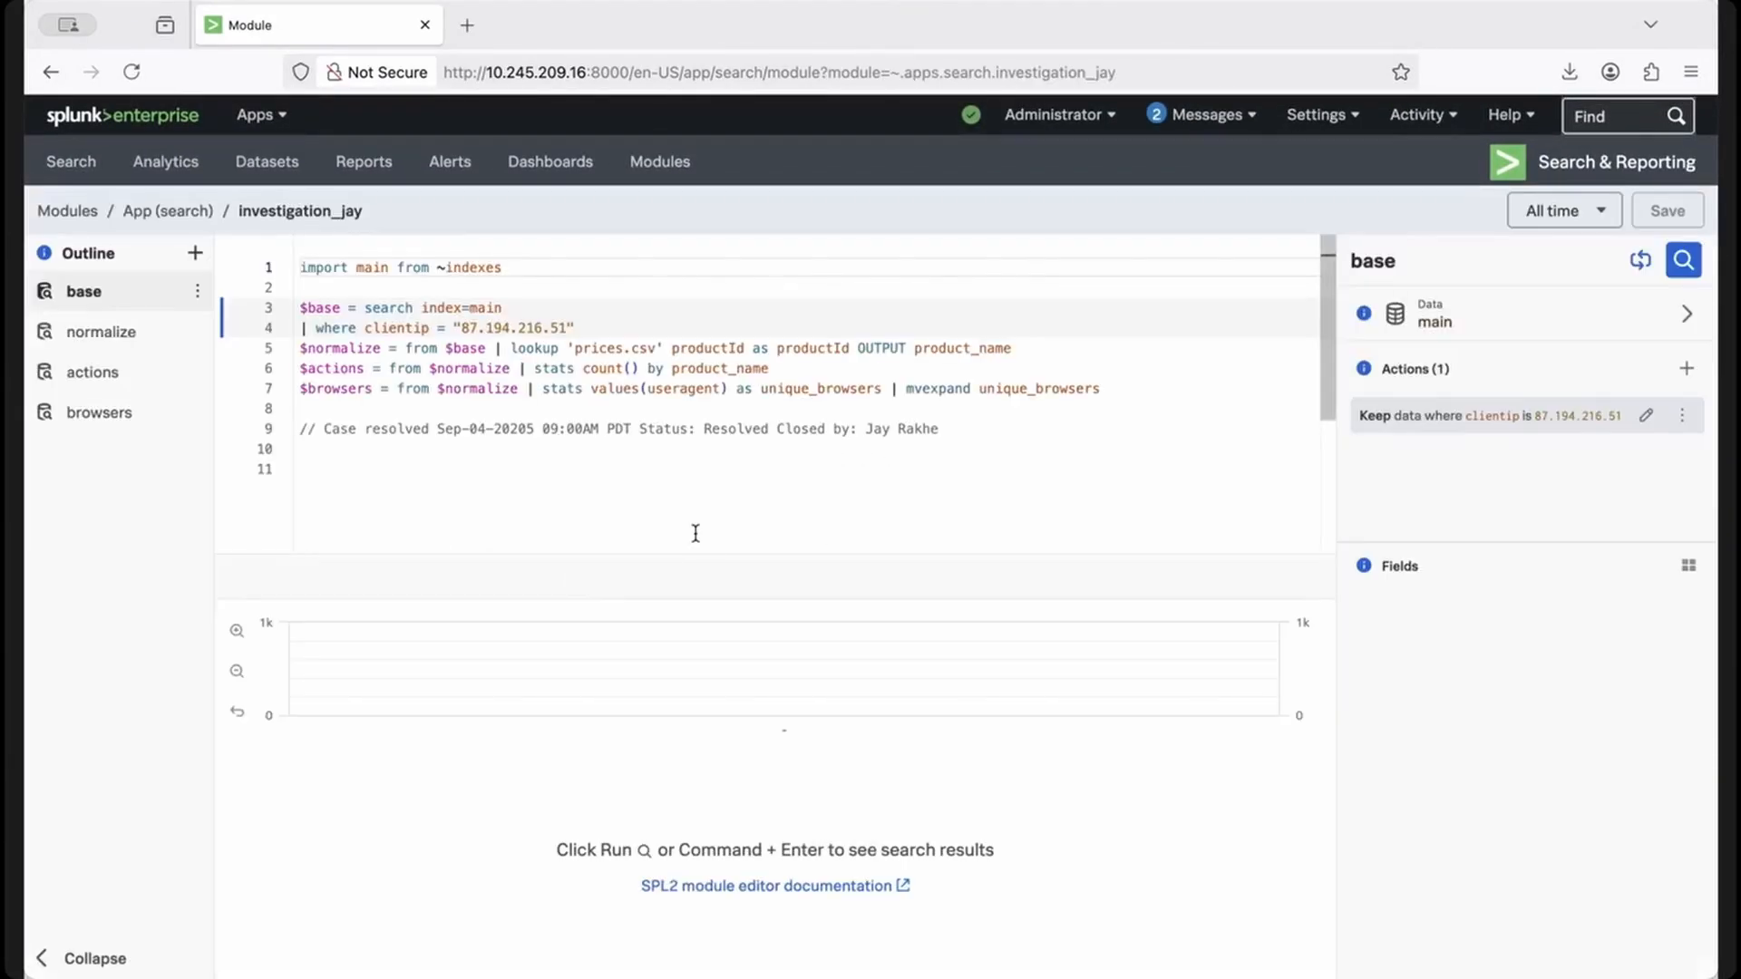